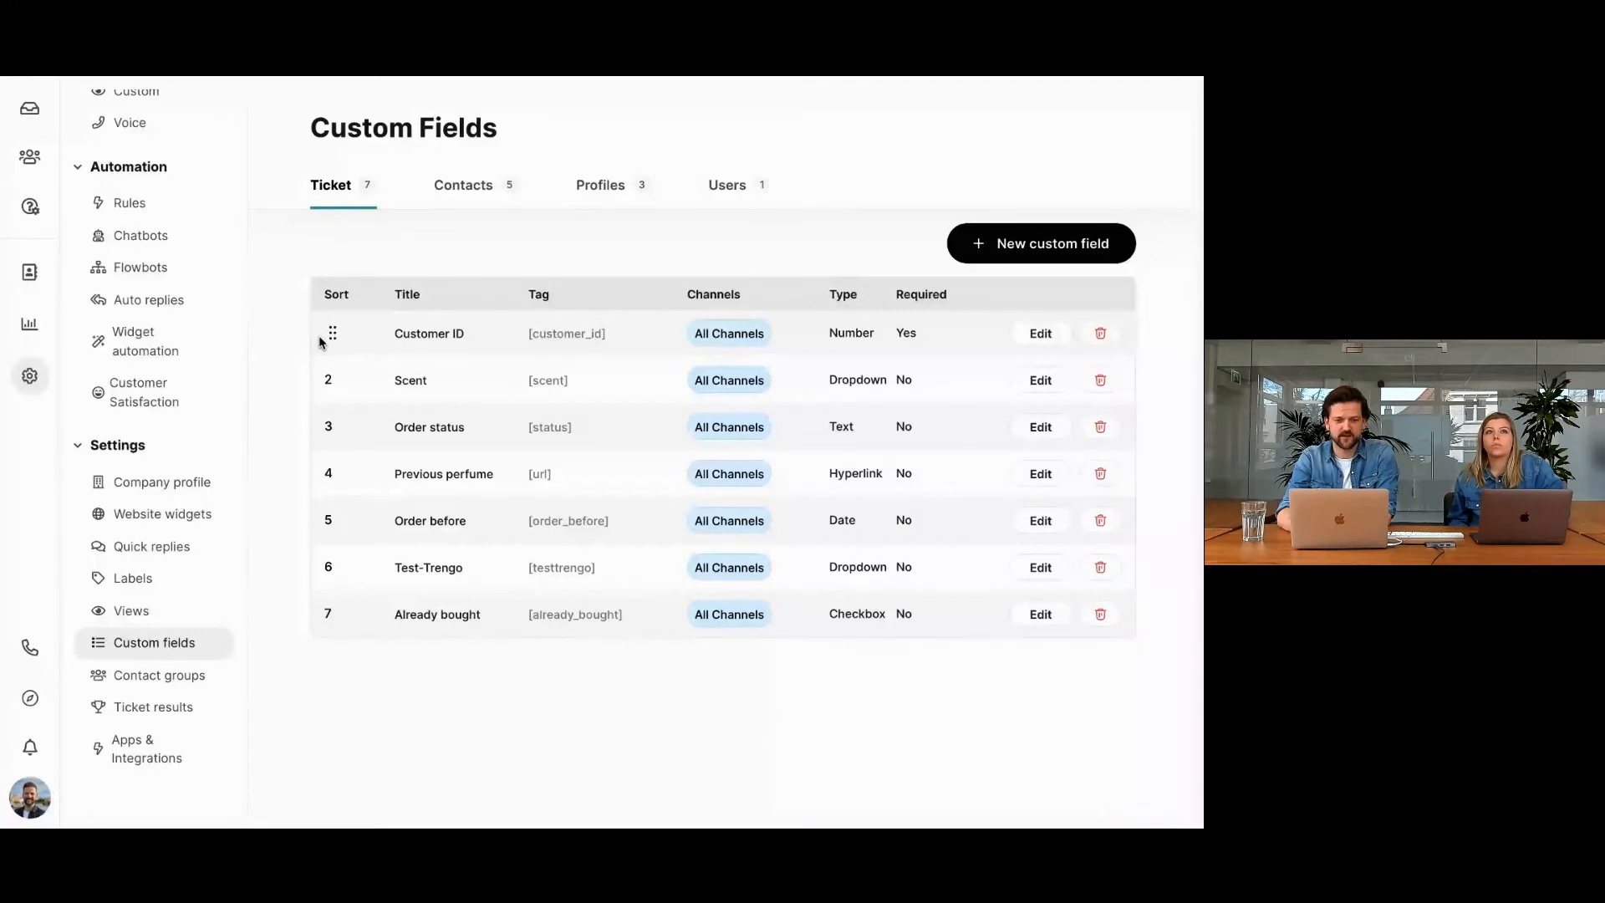
Move the Order status field to the first position in the ticket custom fields order.
mouse_move(331, 334)
left_mouse_down()
mouse_move(329, 389)
mouse_move(330, 335)
left_mouse_up()
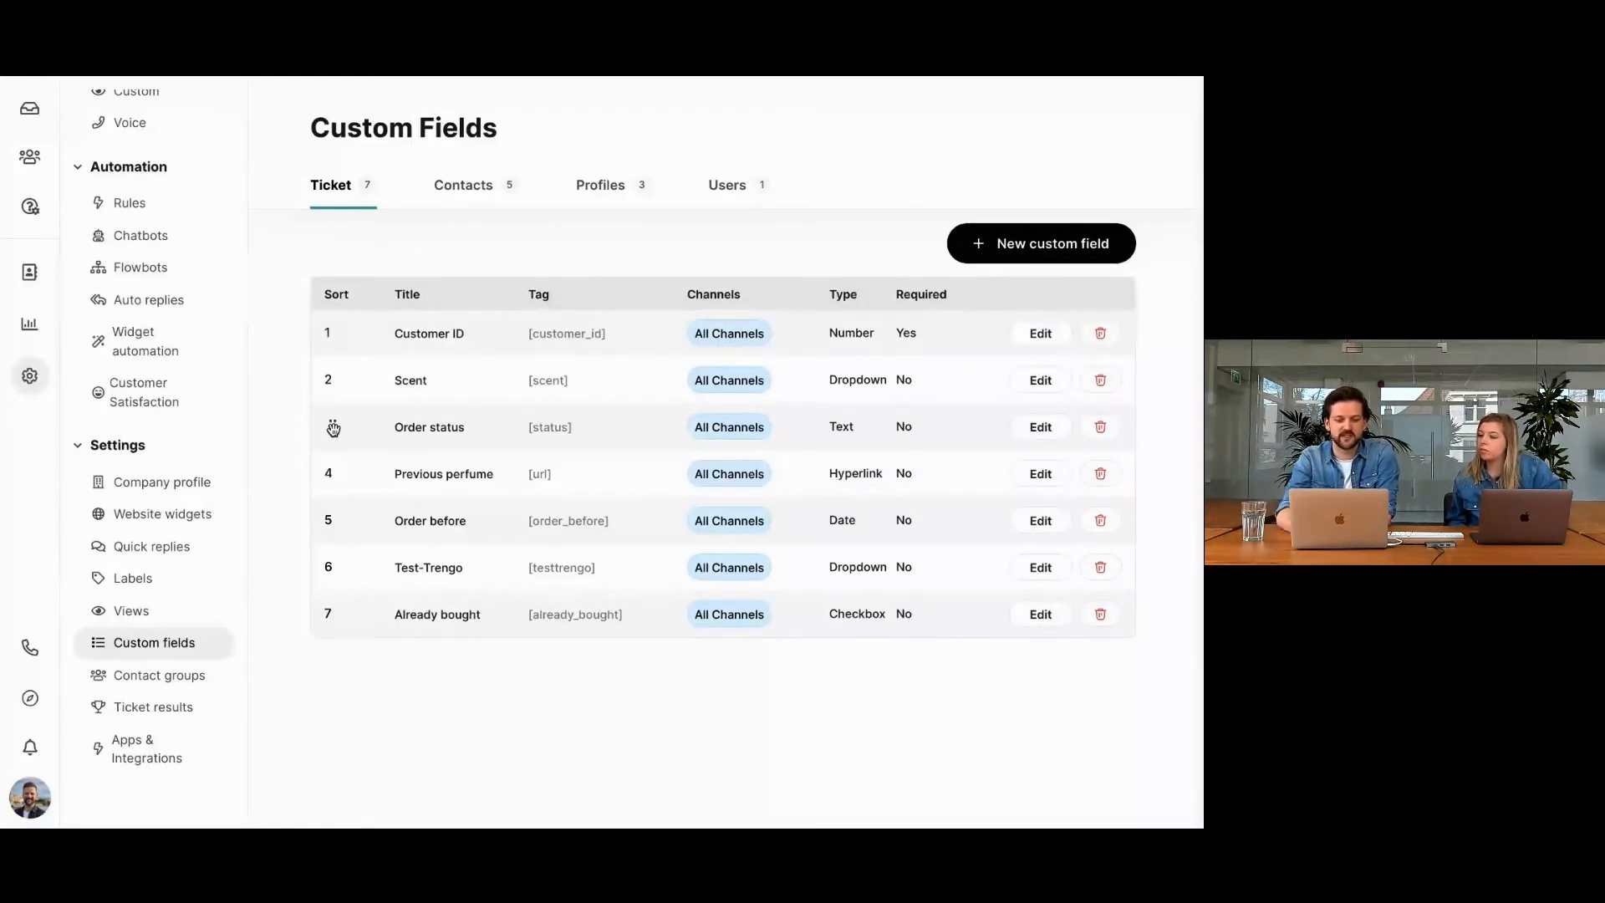
left_click_drag(332, 426, 335, 348)
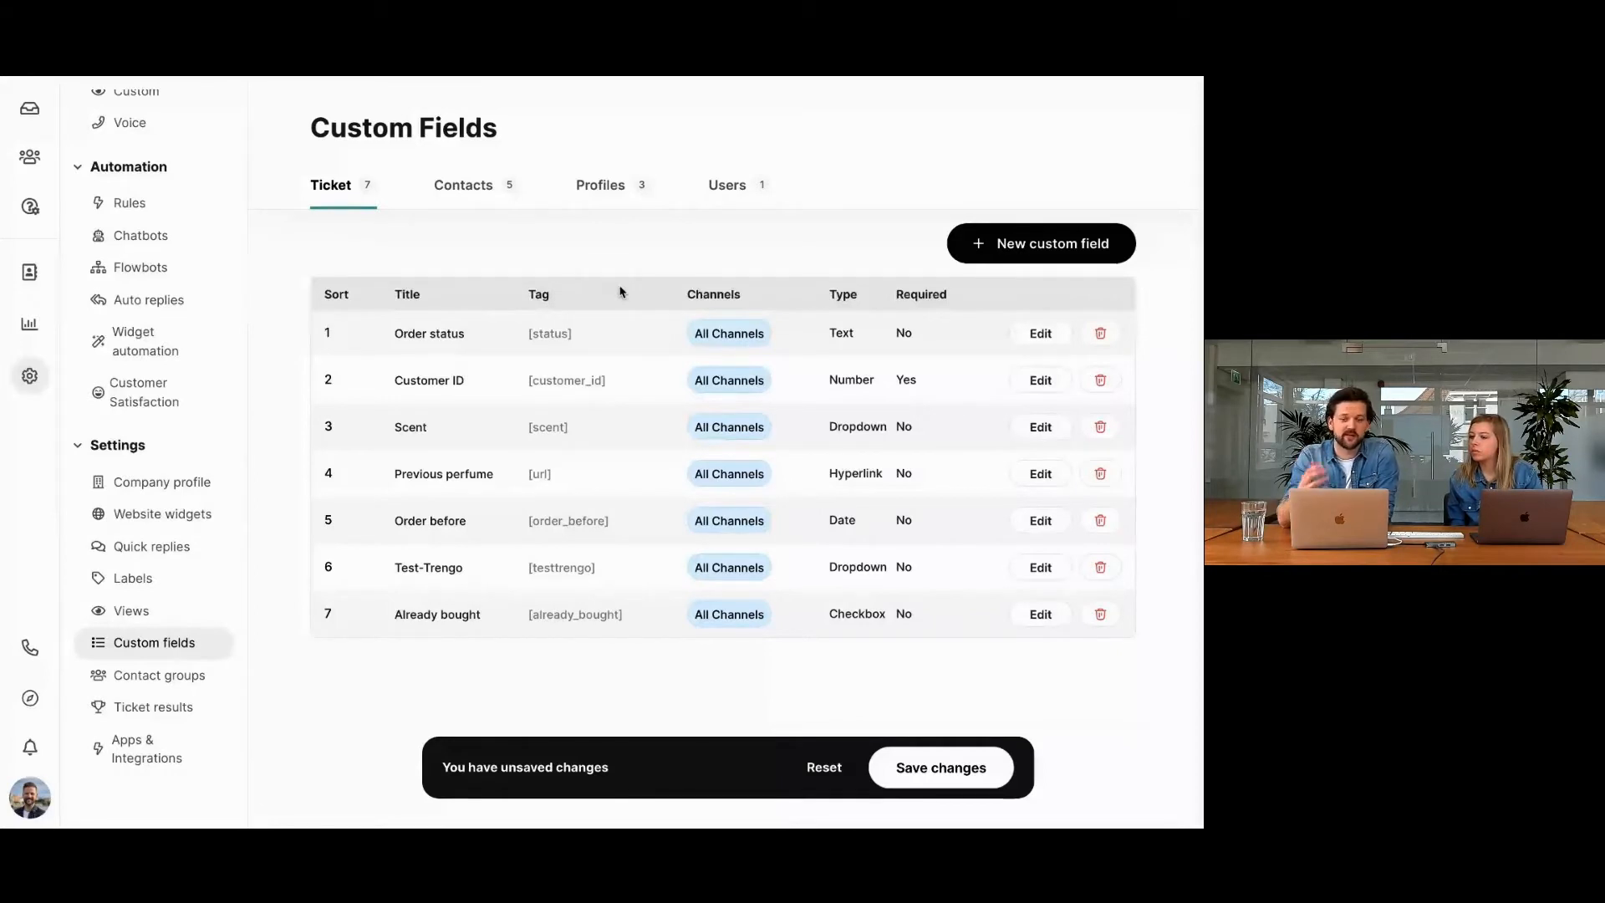
mouse_move(601, 789)
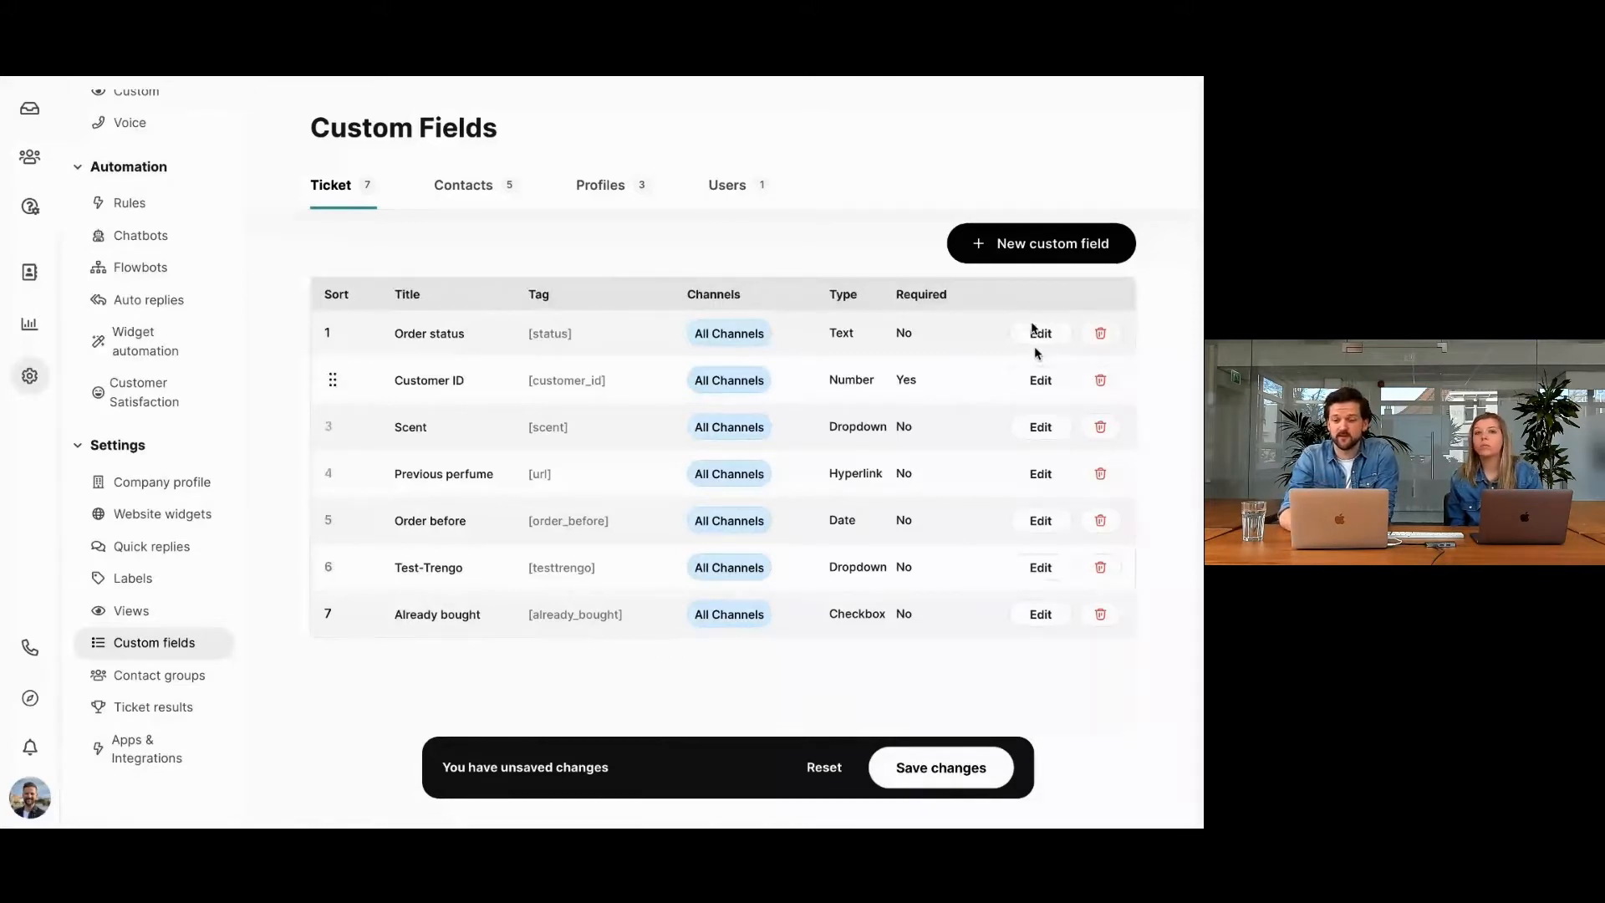
Start a new custom field, discarding the unsaved sort changes, and title it "Test trengo".
left_click(1036, 268)
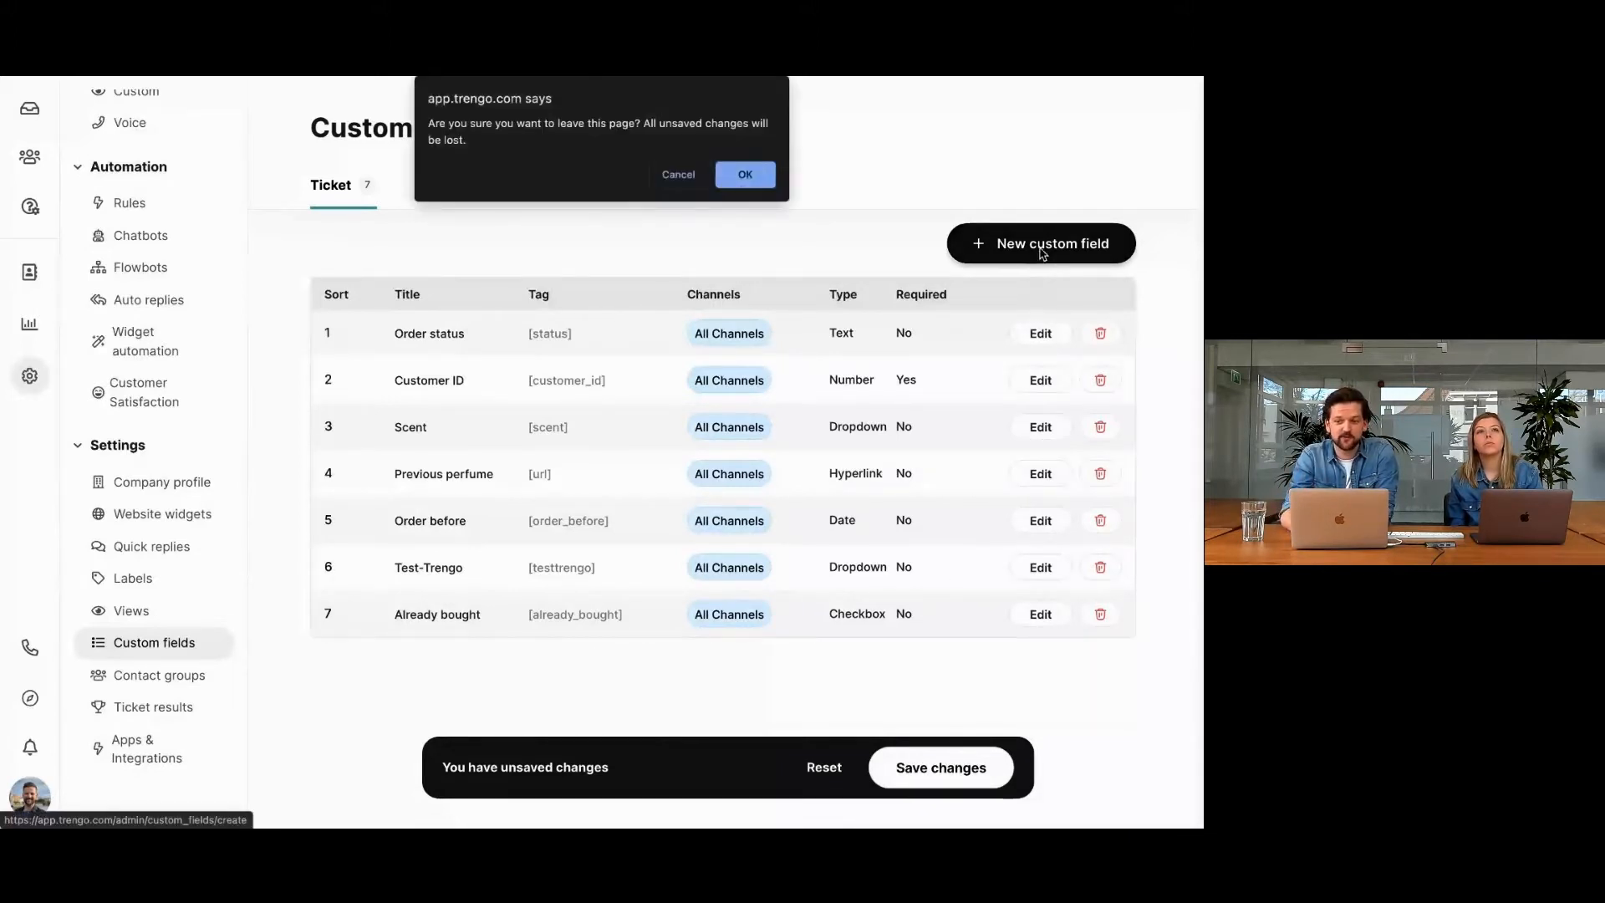
left_click(769, 172)
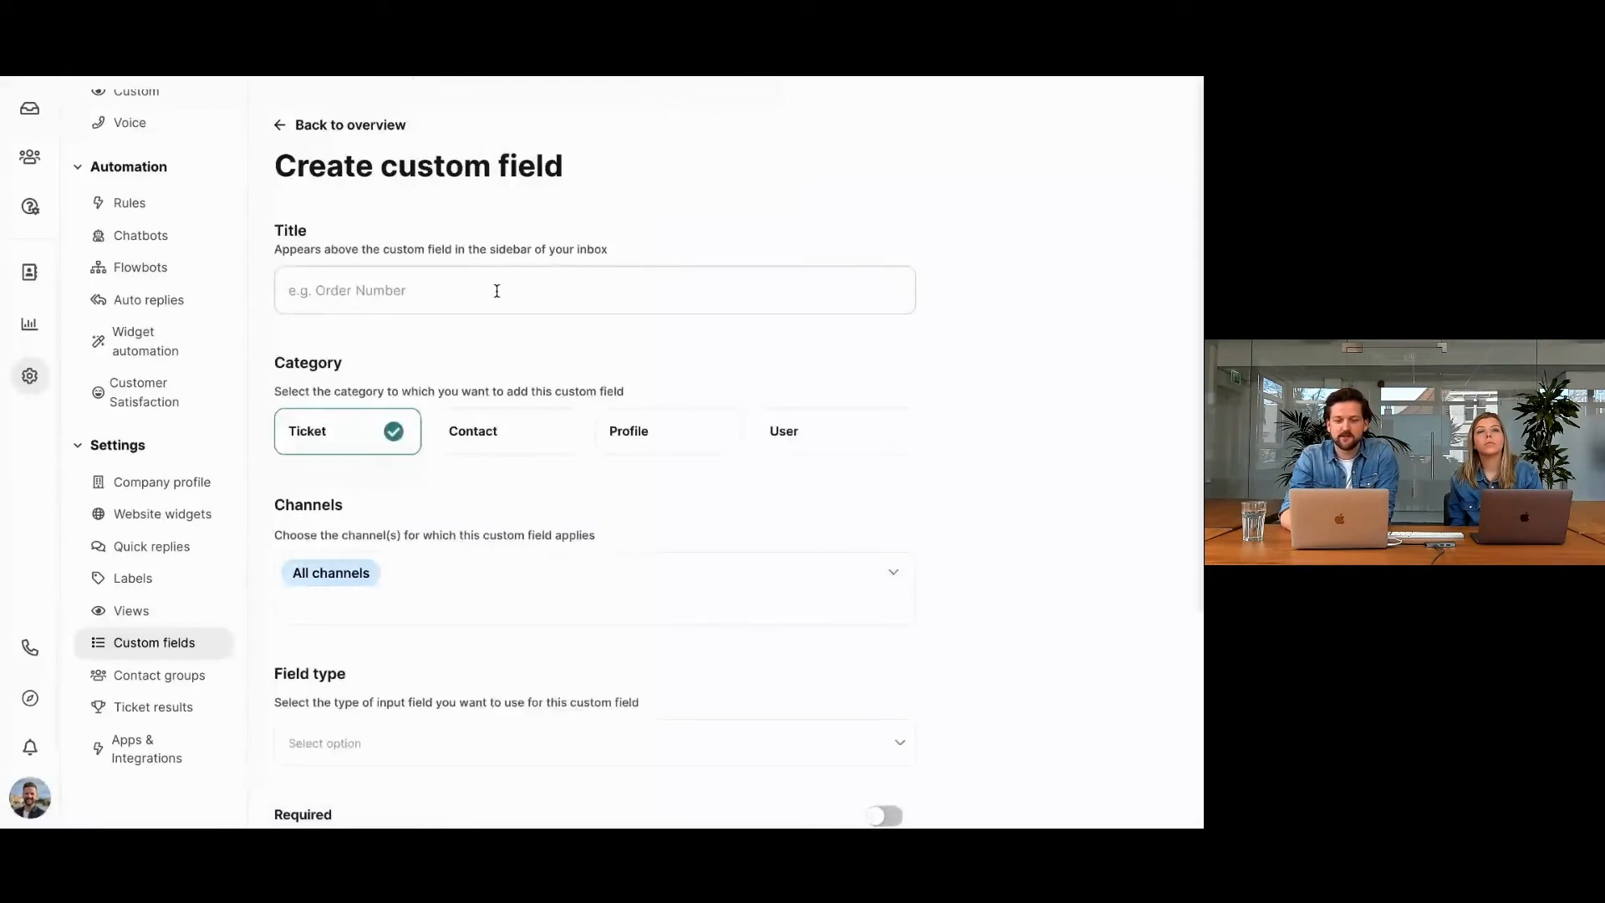
left_click(405, 299)
type("Test")
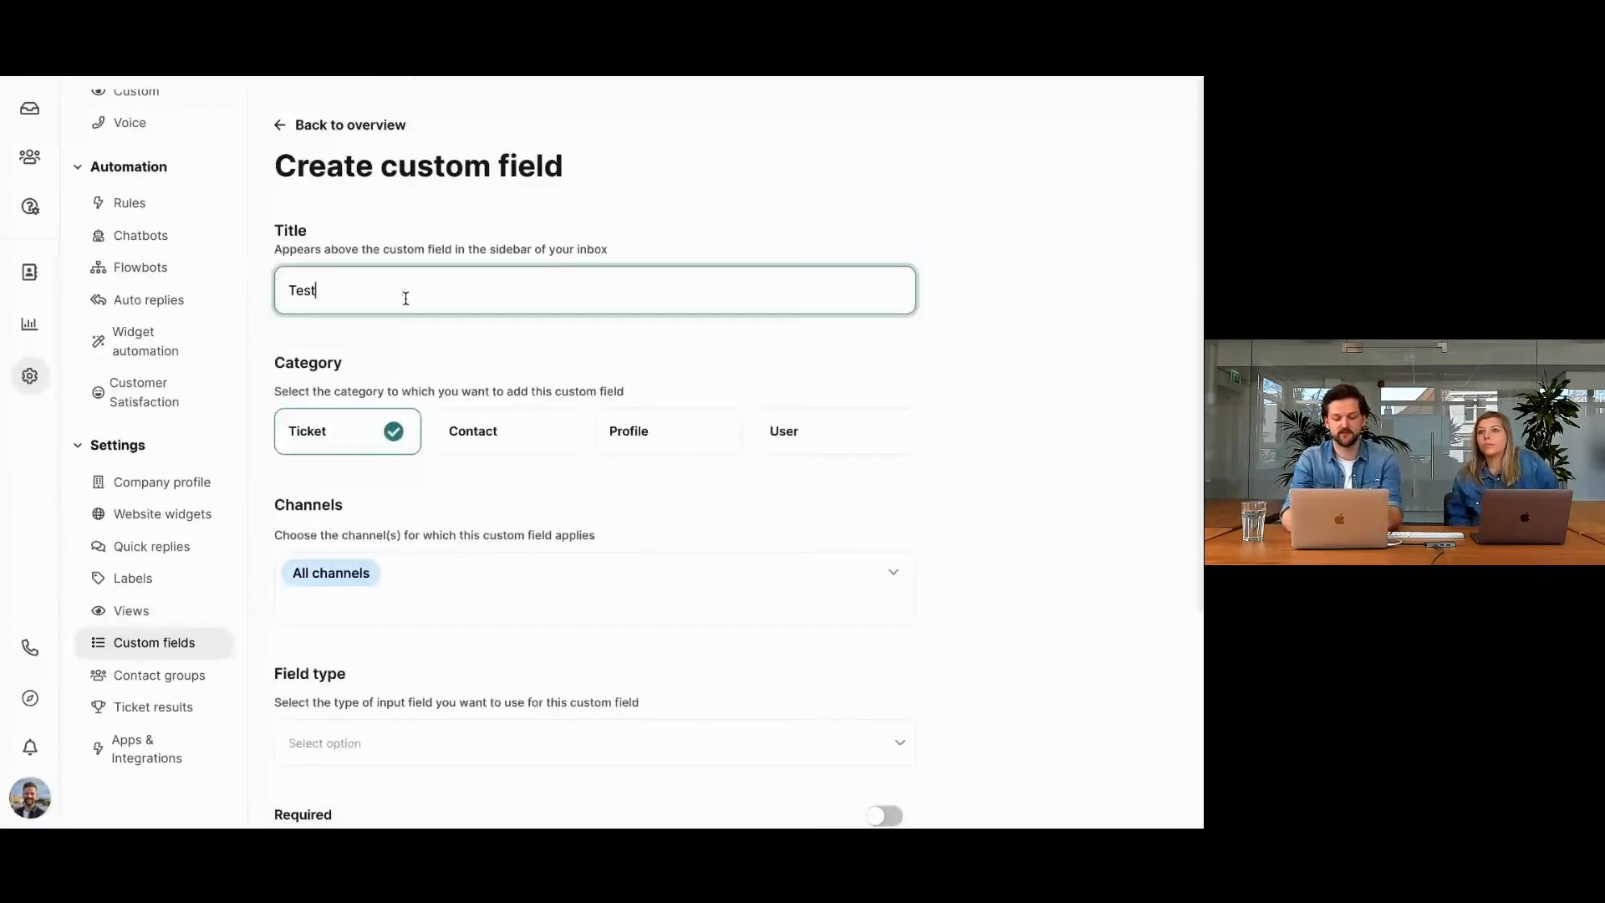
type(" trengo")
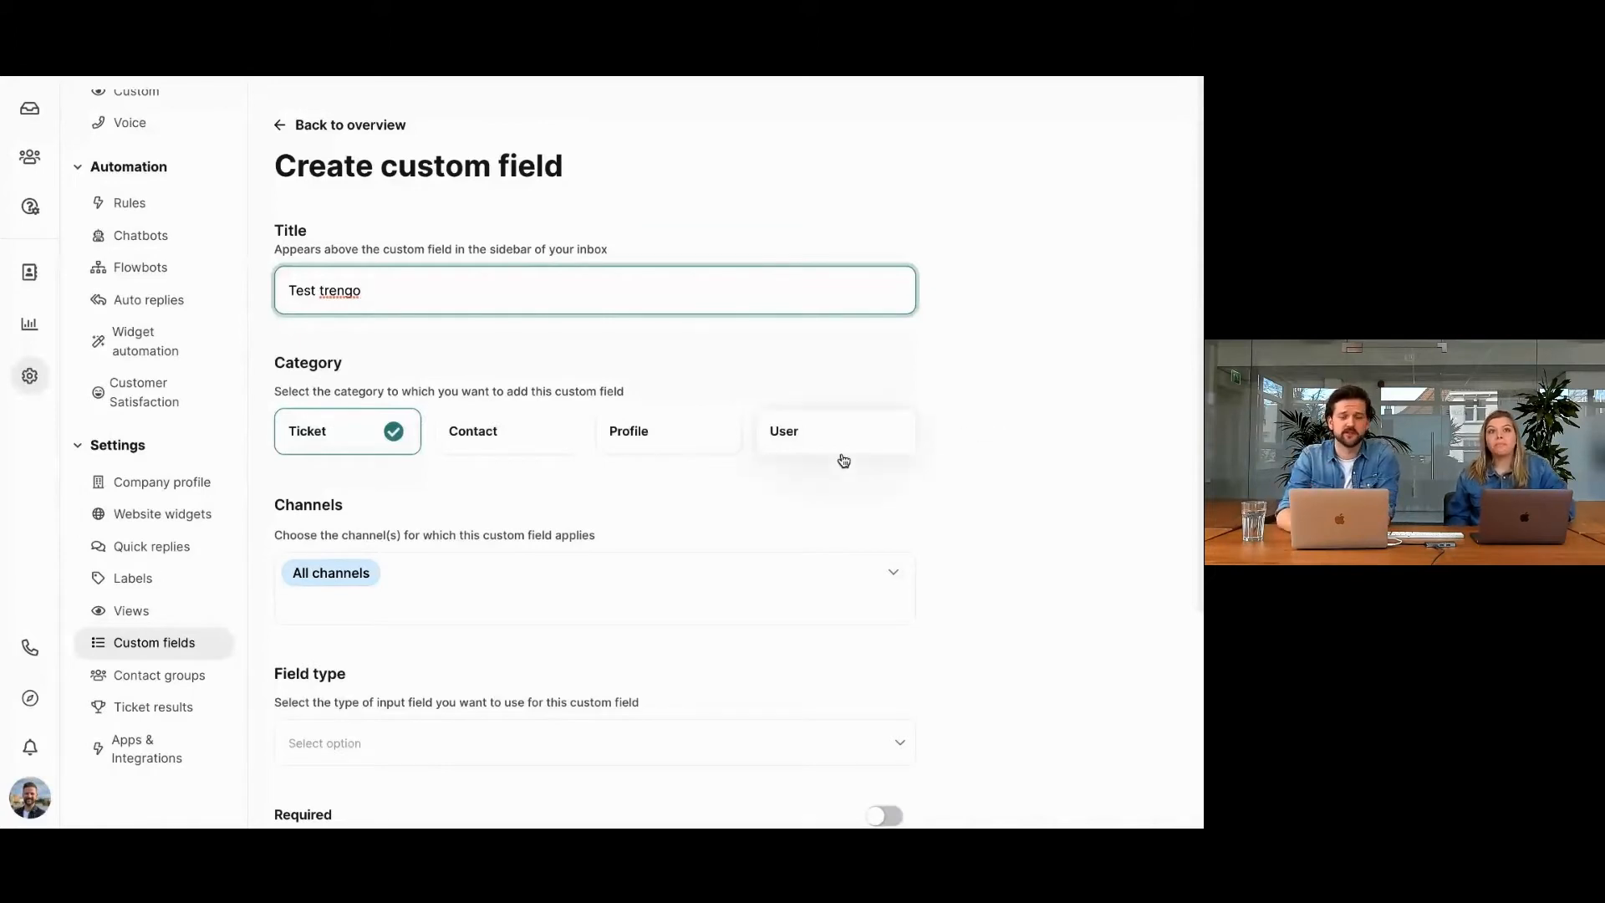
Look at the channel selection that determines where the new custom field applies.
scroll(841, 458, "down", 1)
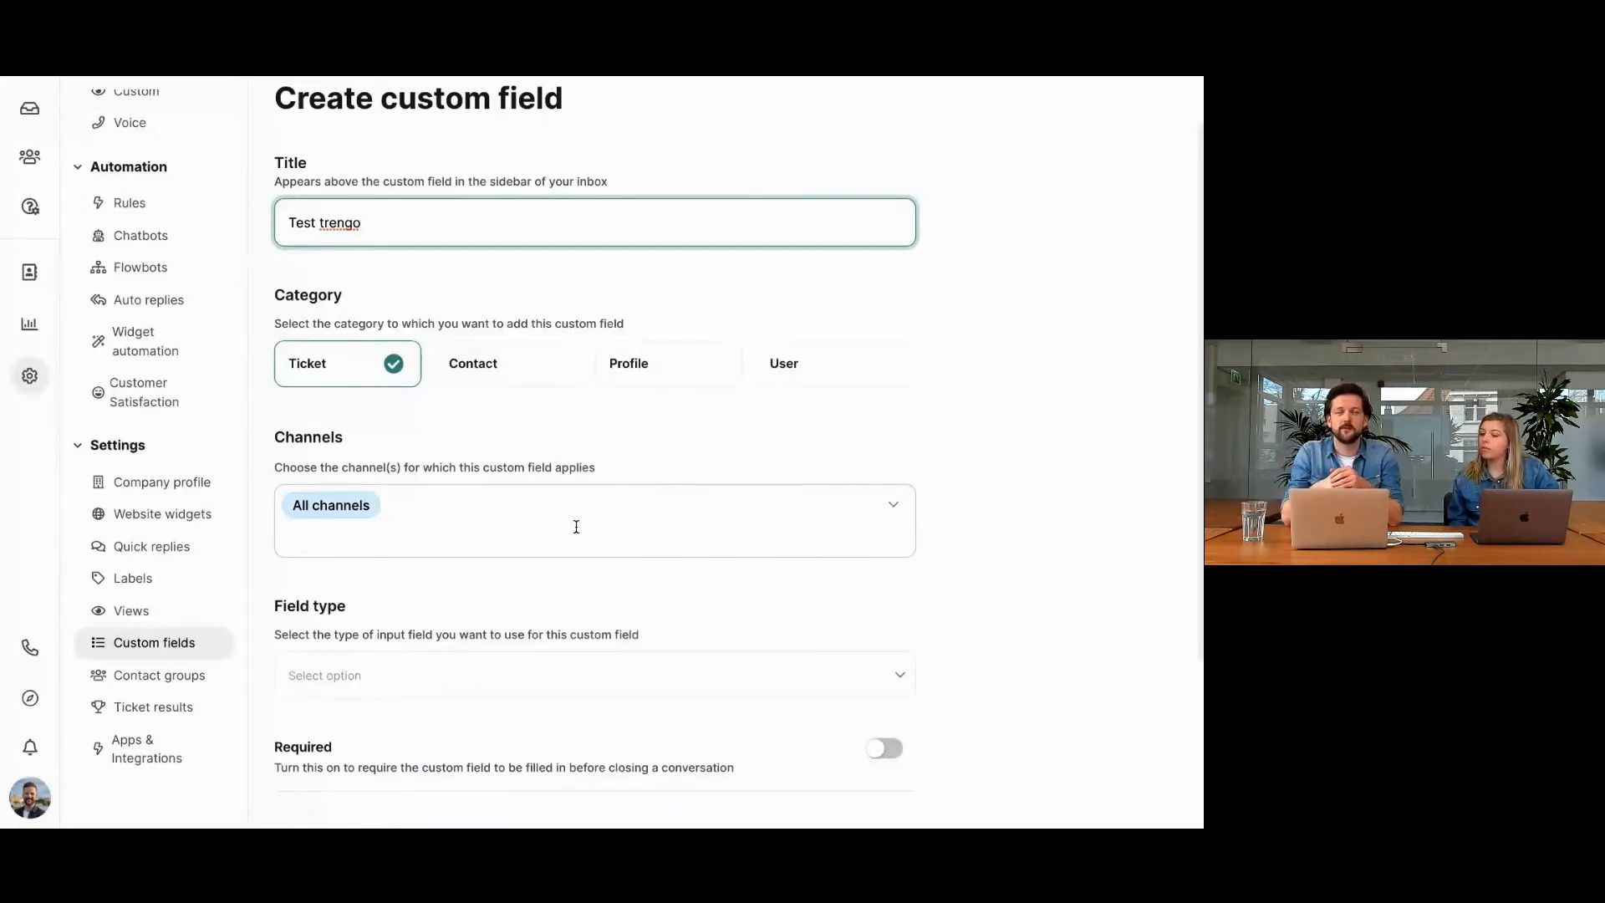
left_click(576, 527)
left_click(735, 474)
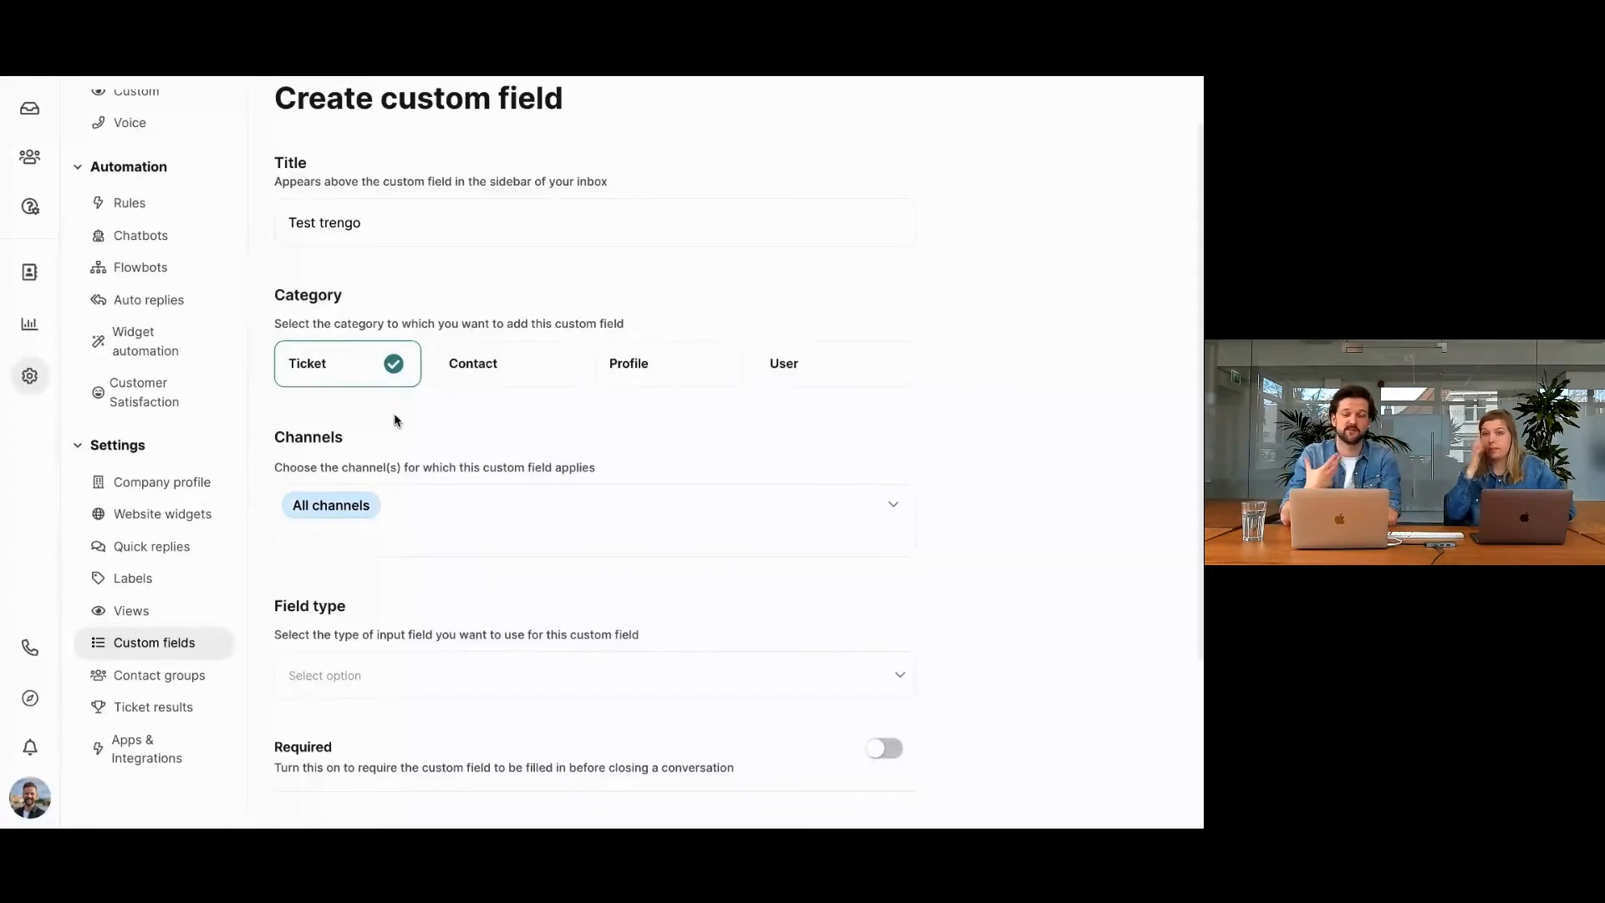
Set the new custom field's field type to Text.
scroll(406, 493, "down", 1)
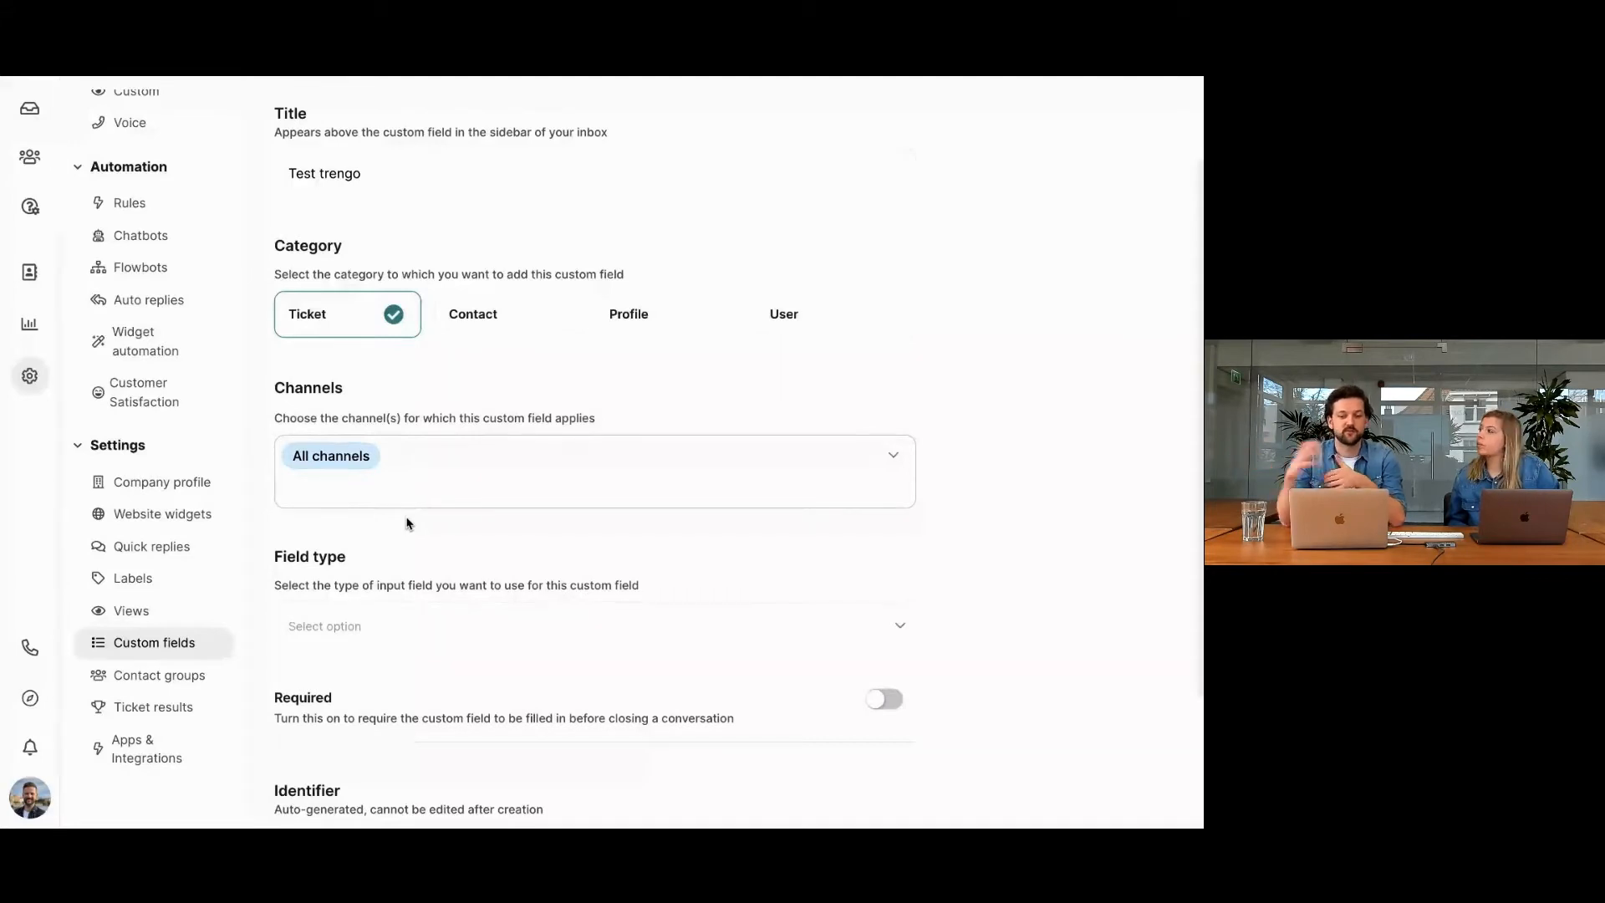
scroll(368, 562, "down", 1)
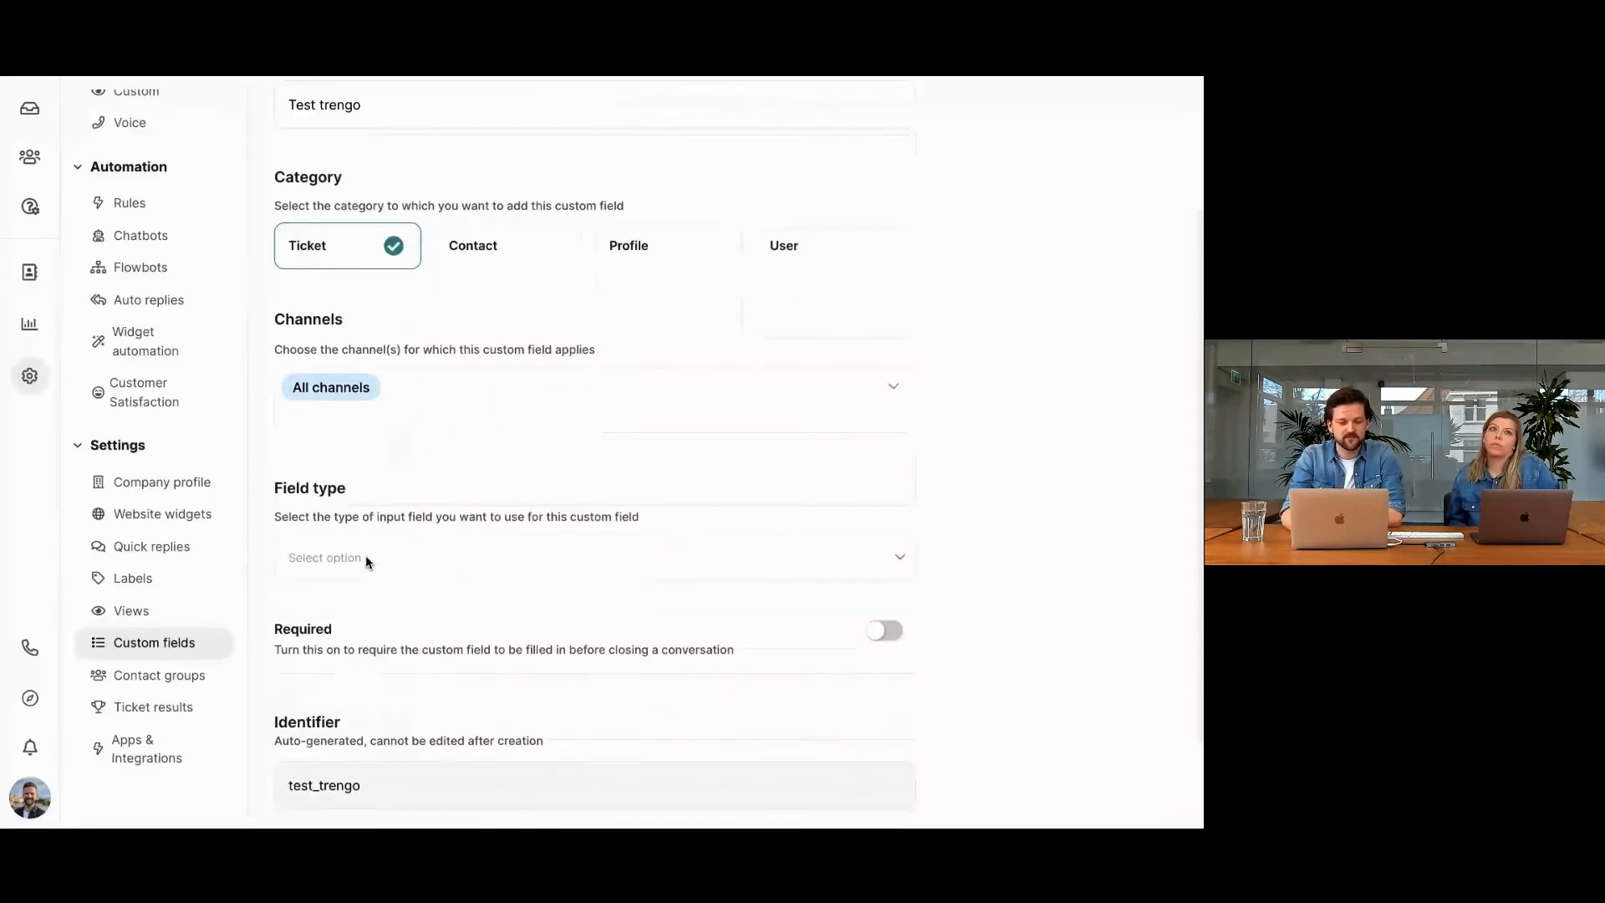
scroll(442, 559, "down", 1)
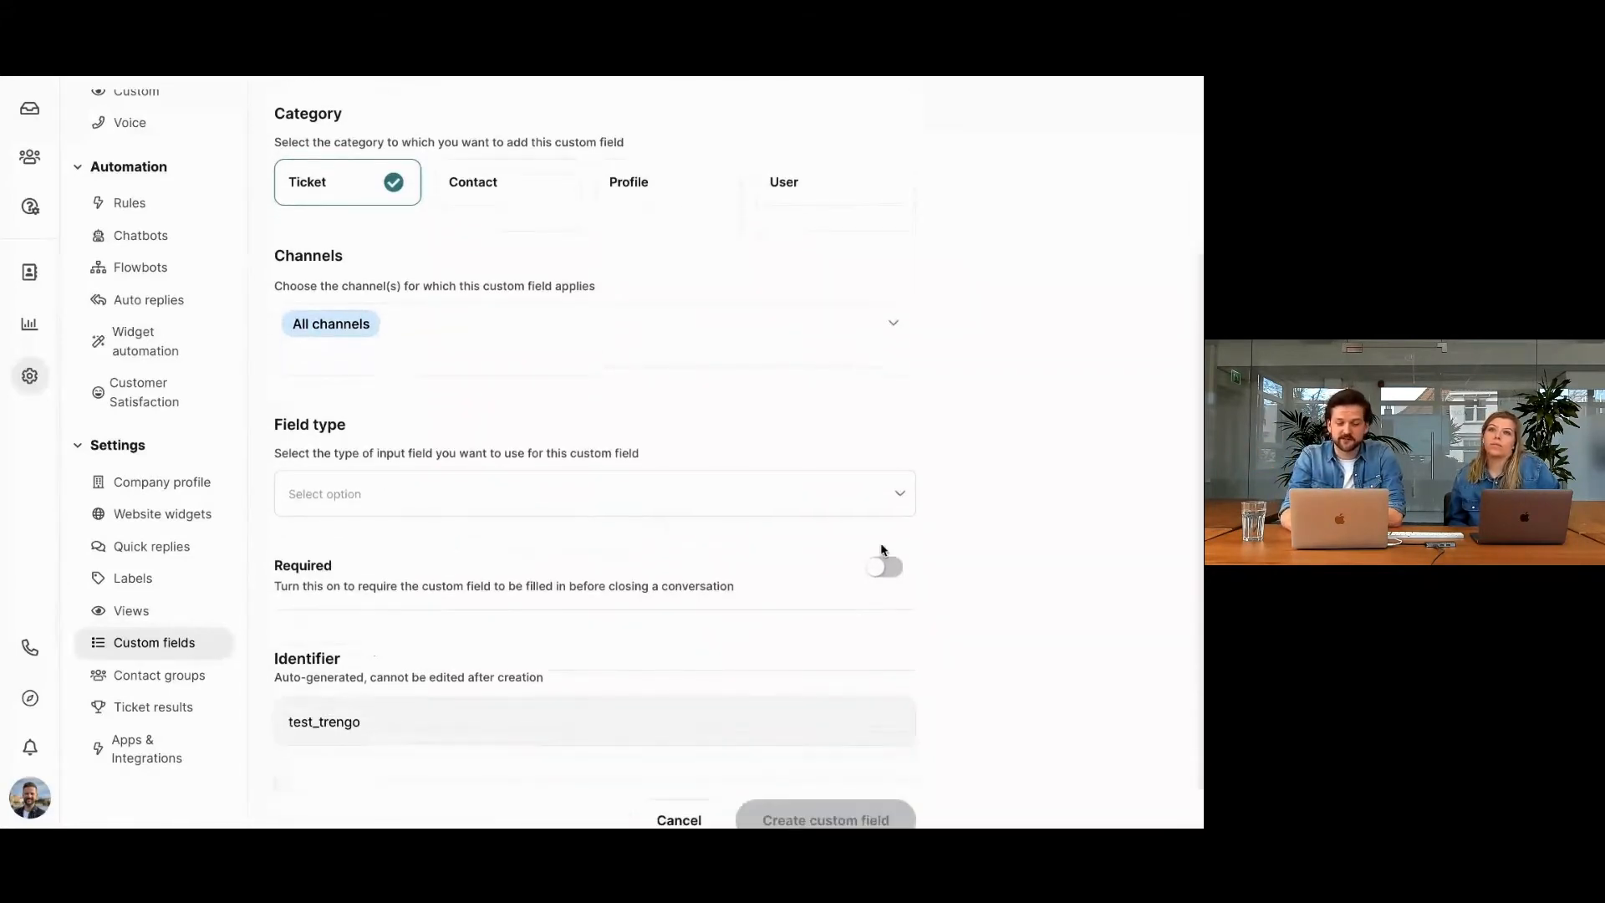
left_click(904, 495)
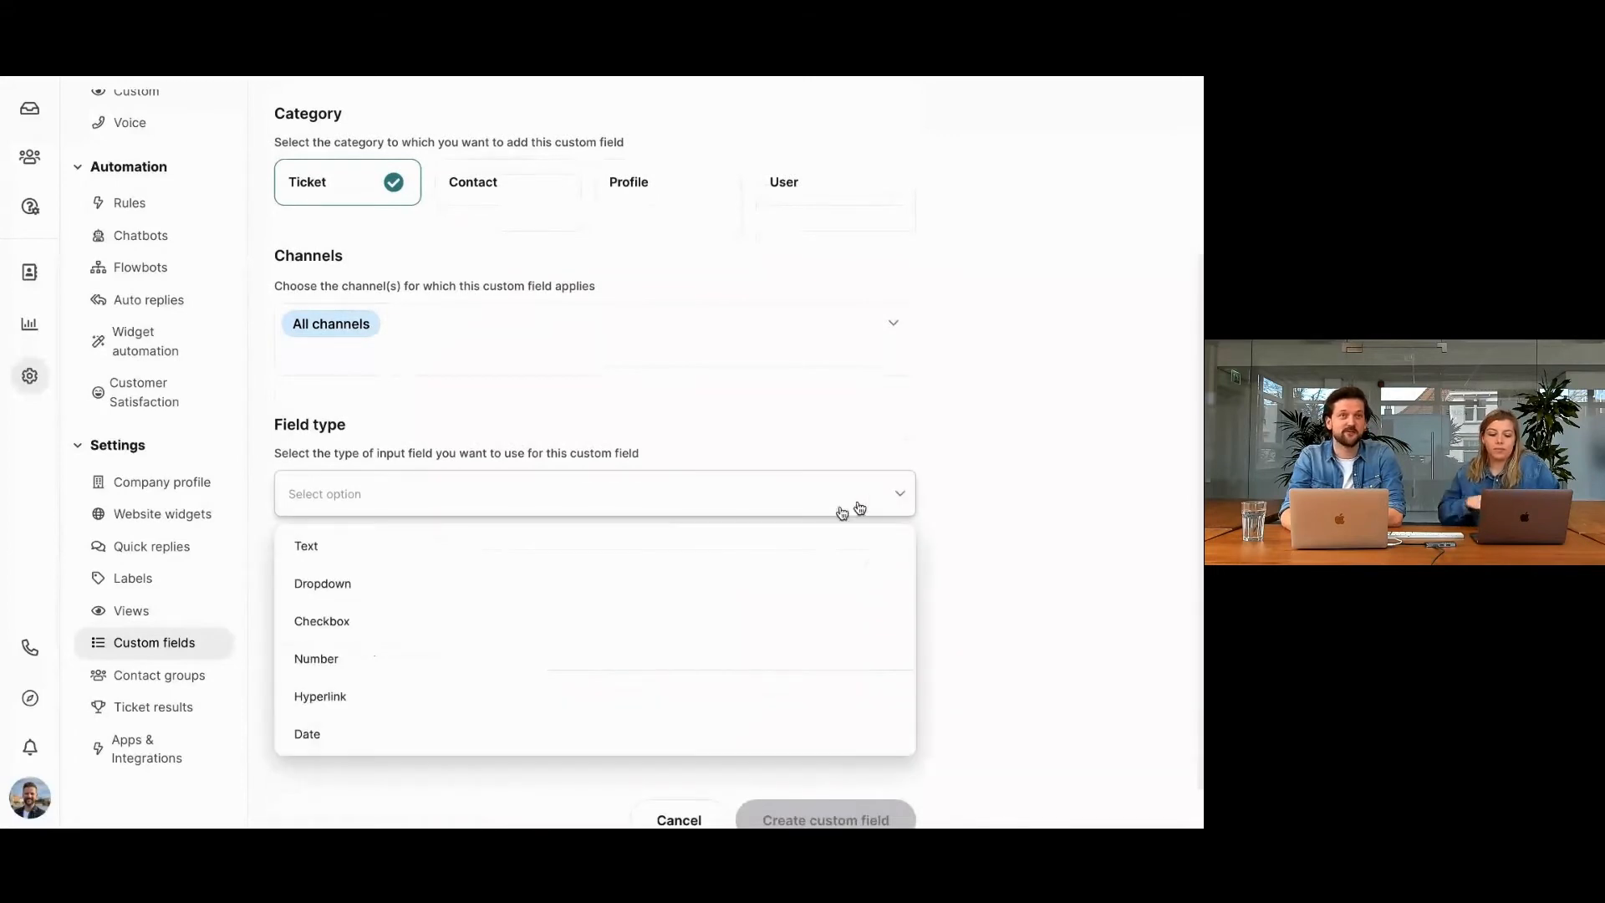
scroll(729, 523, "down", 1)
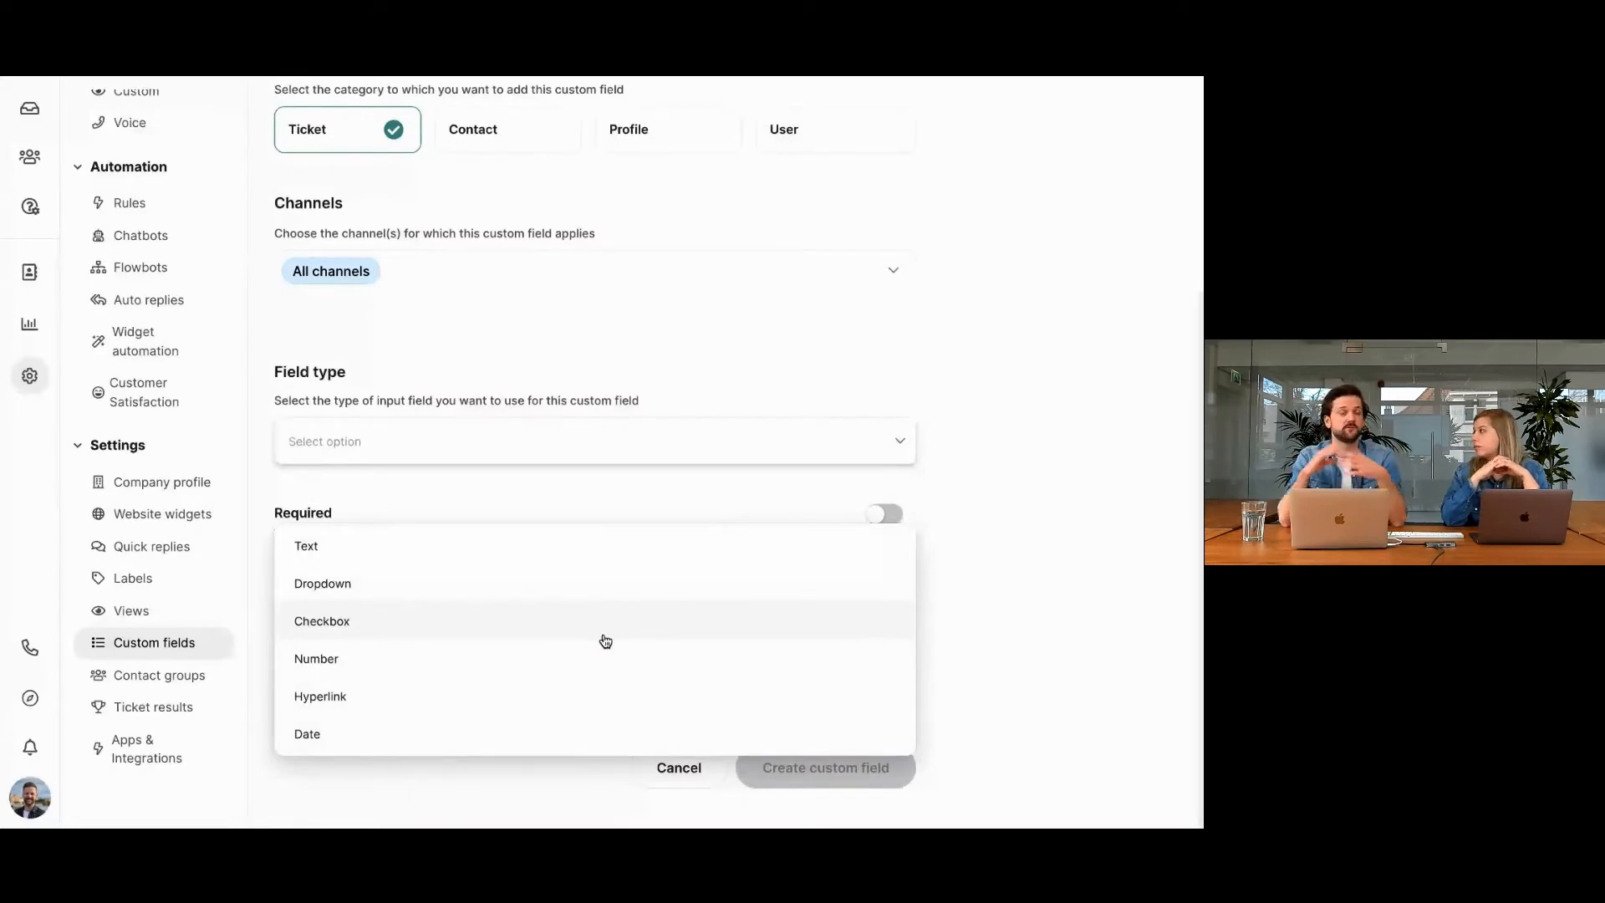
left_click(486, 564)
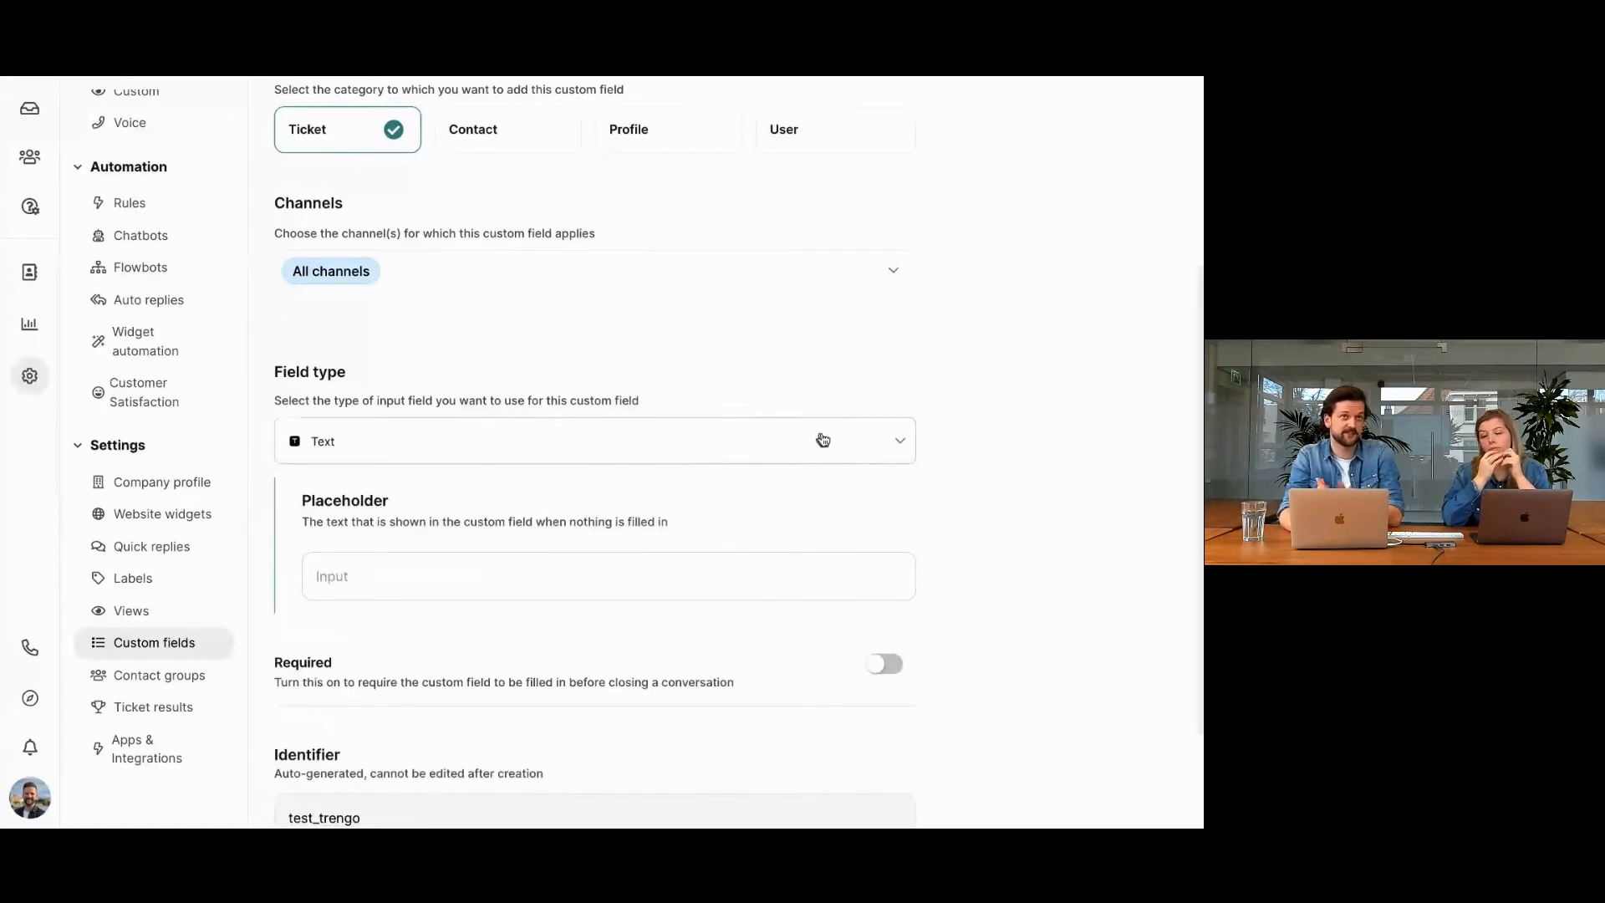
Set the custom field's field type to Dropdown.
left_click(845, 443)
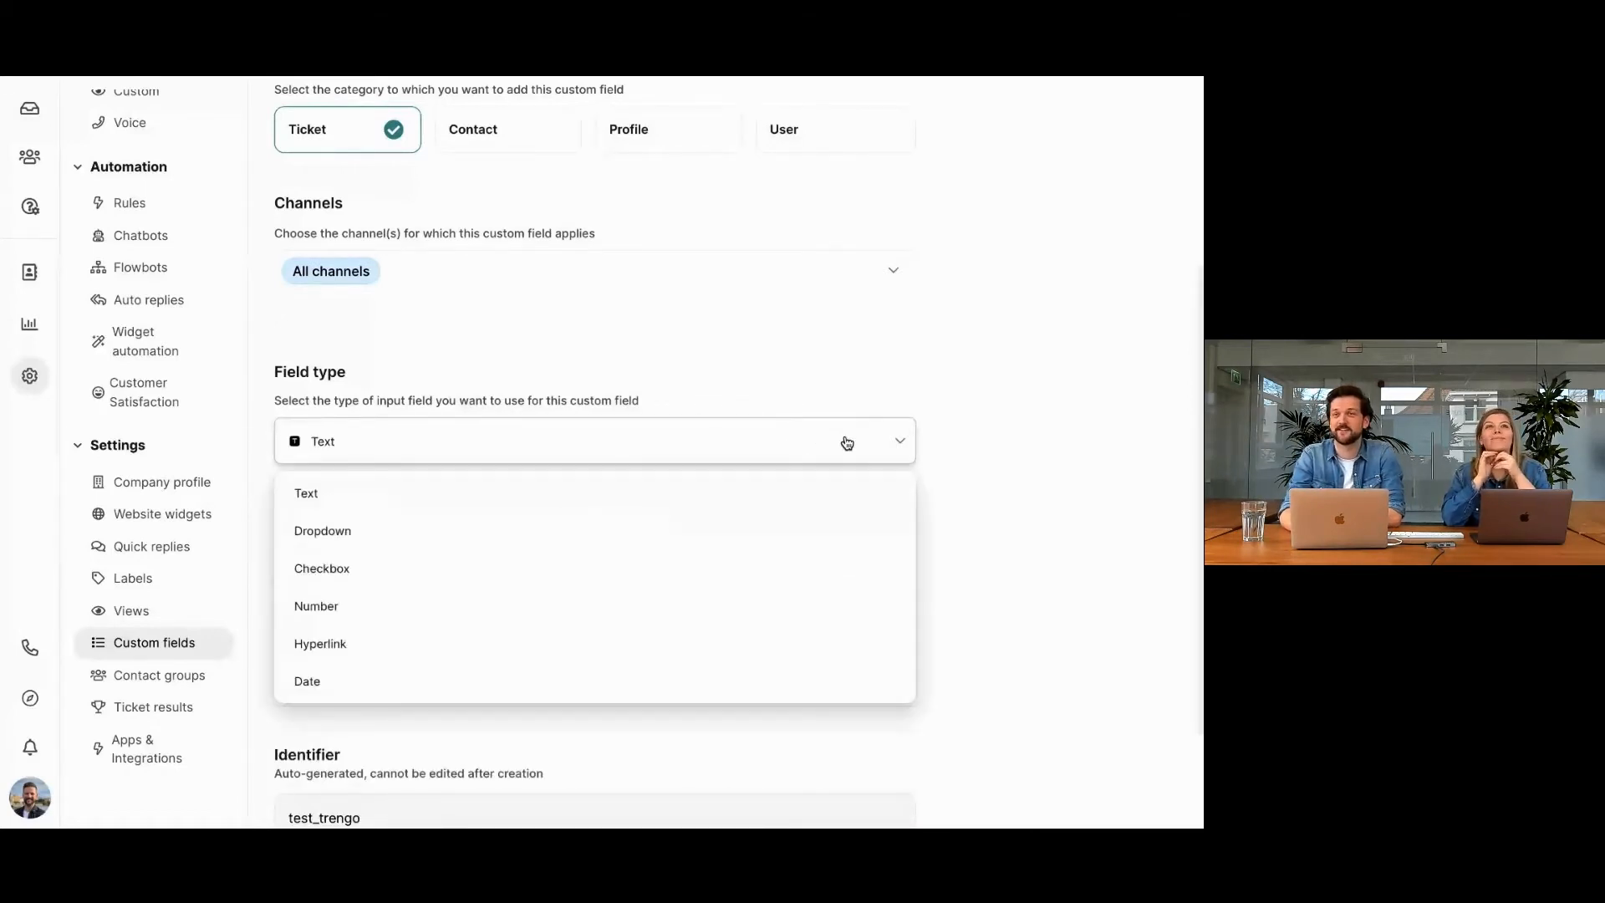
left_click(405, 535)
scroll(353, 460, "down", 1)
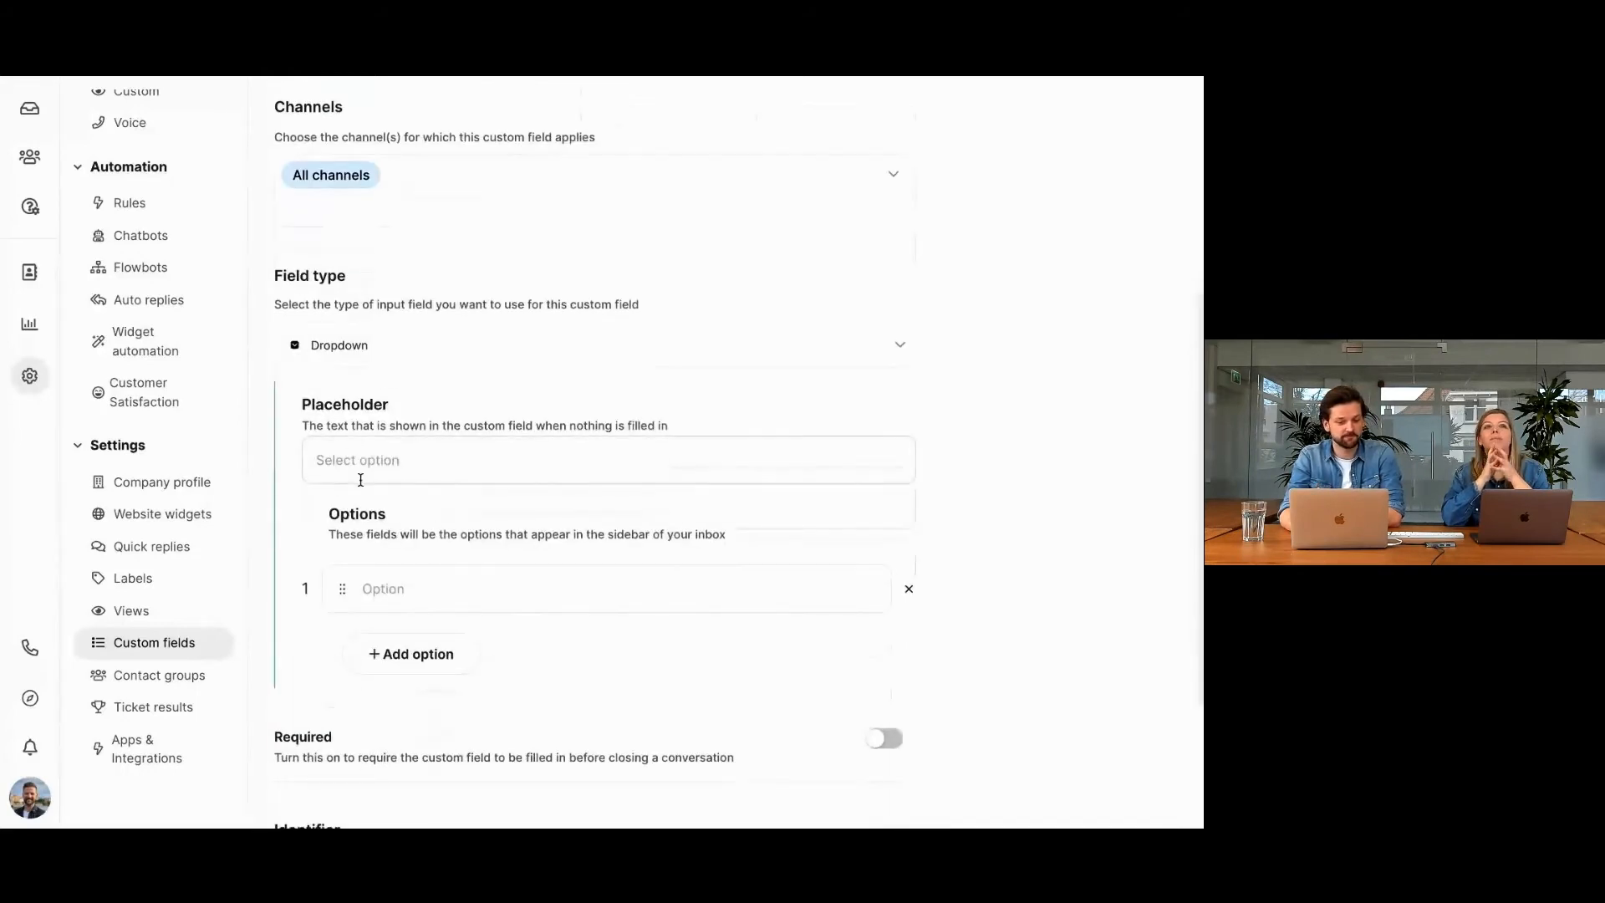
Add three options named 1, 2 and 3 to the dropdown field.
left_click(354, 460)
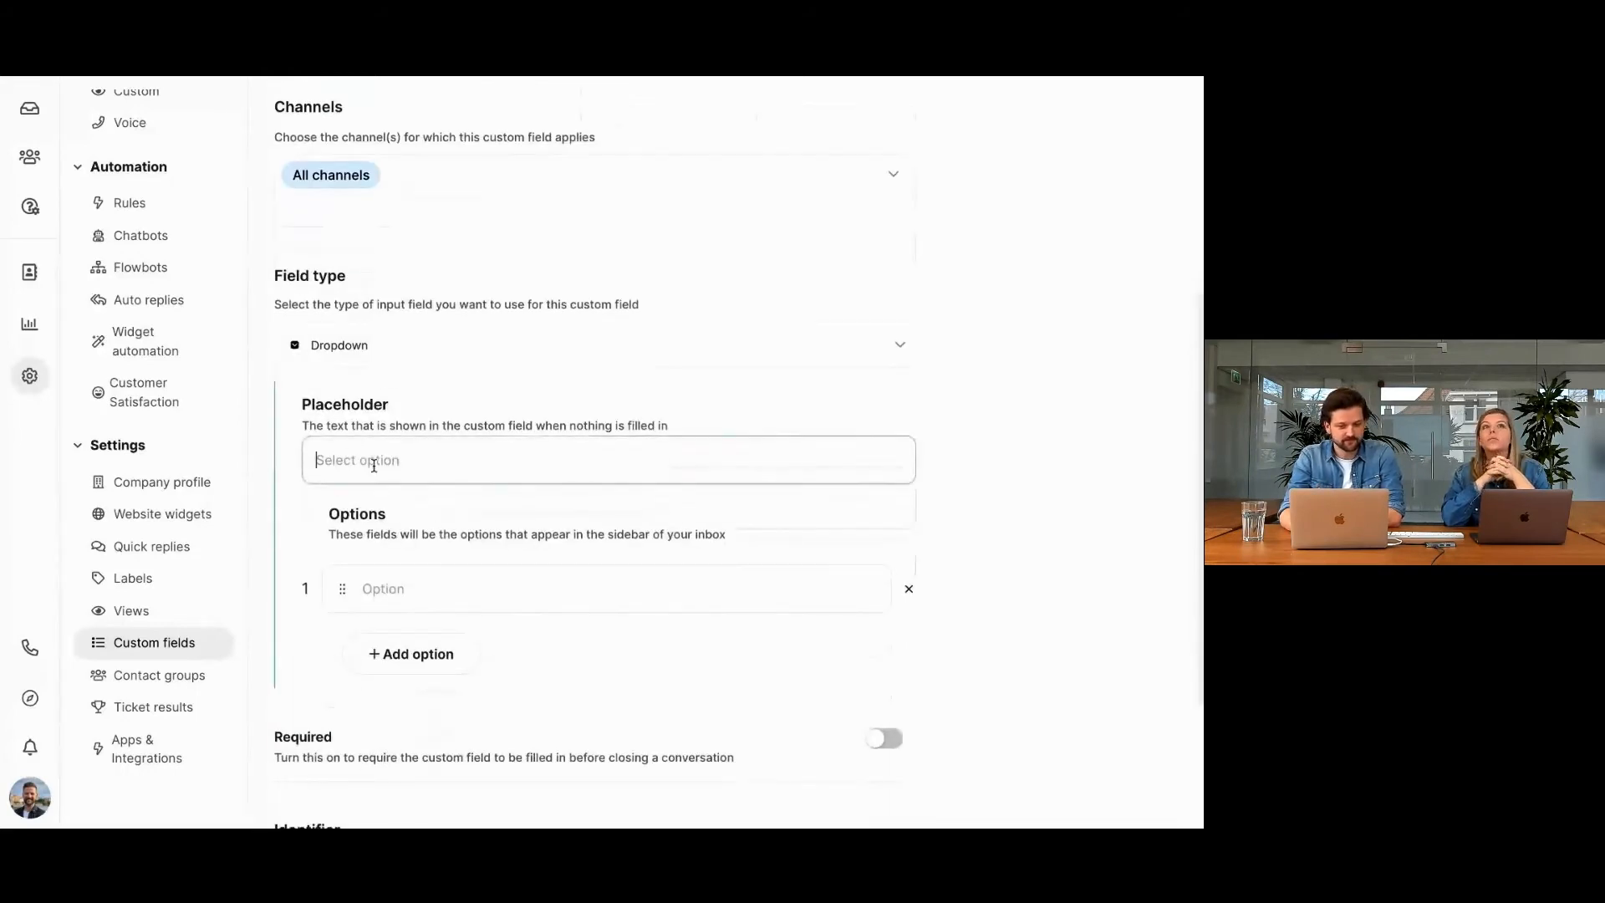
left_click(430, 589)
type("1")
left_click(412, 654)
type("2")
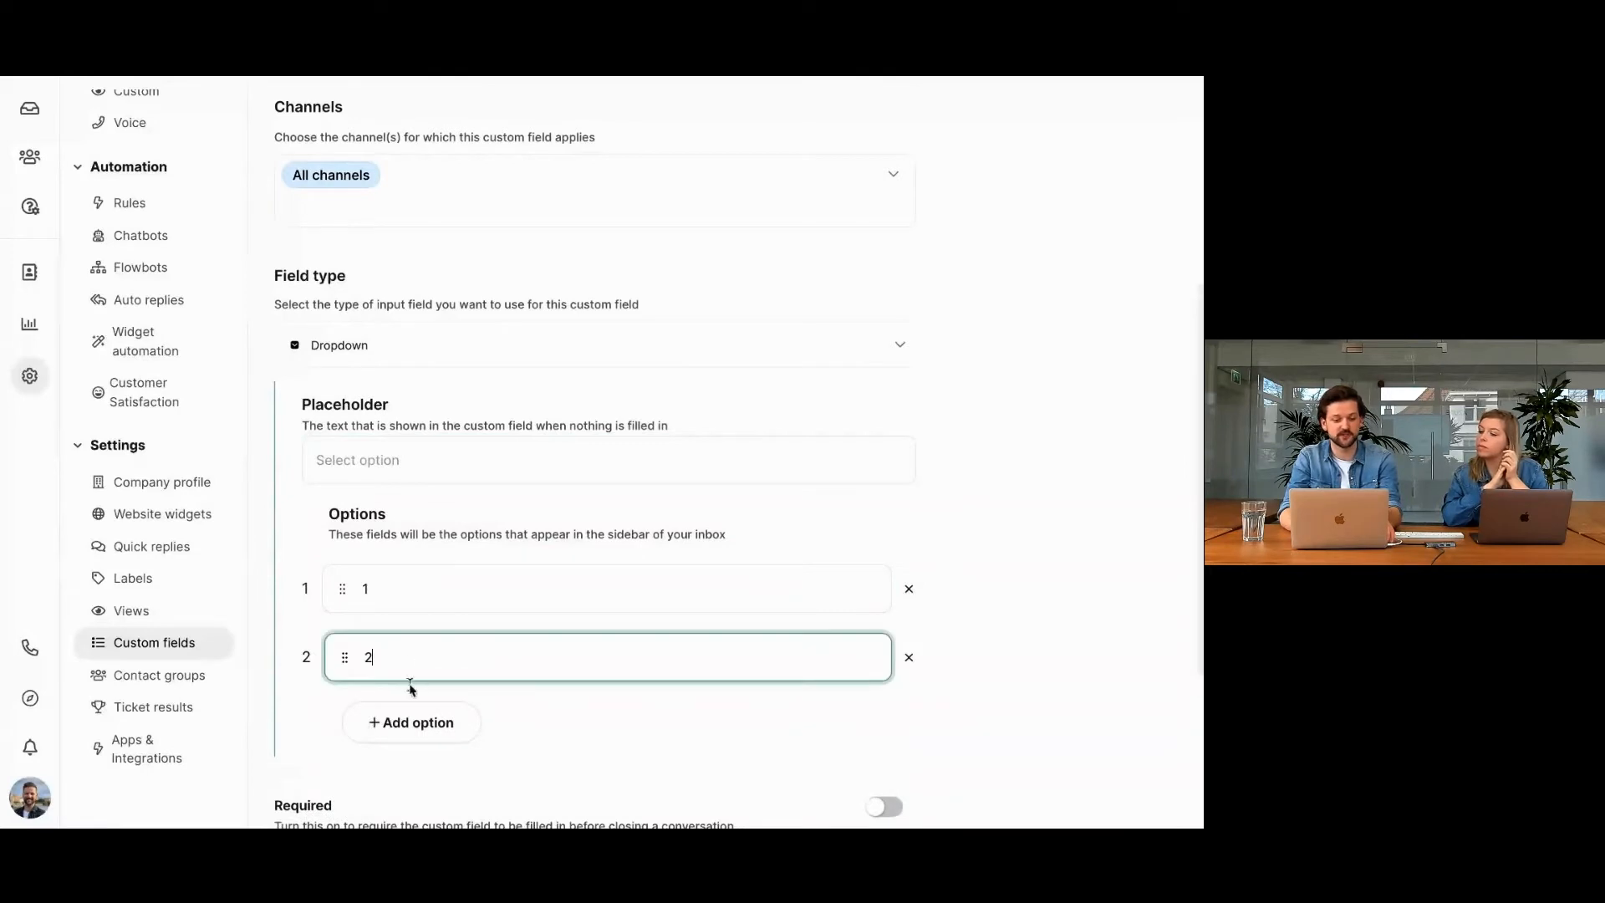
left_click(408, 720)
type("3")
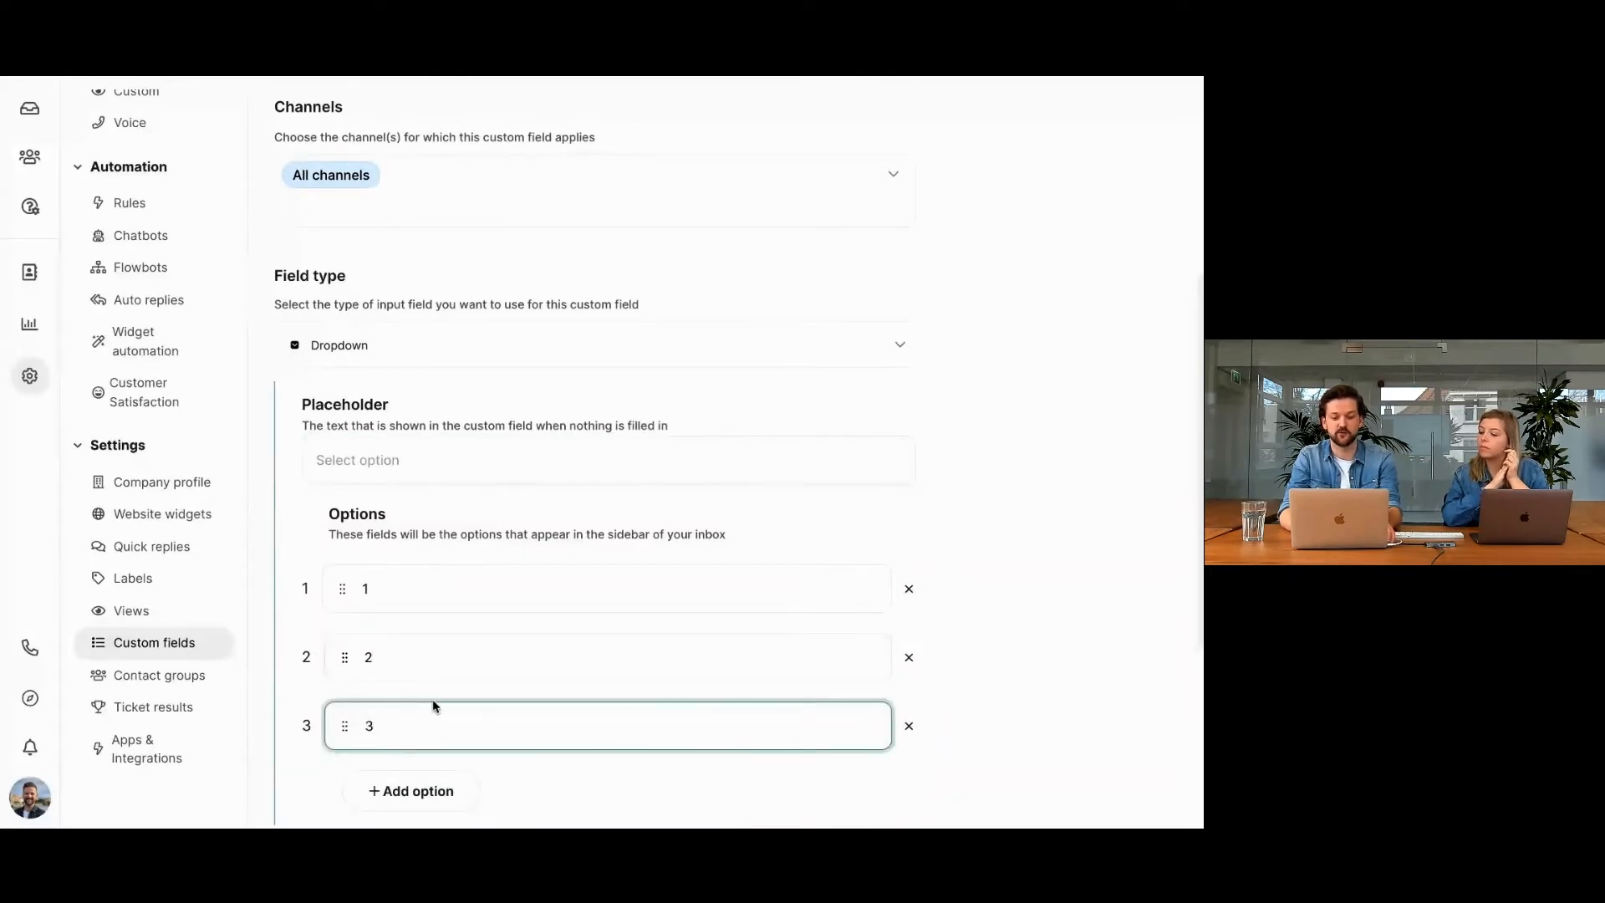
Set the dropdown field's placeholder text to "Test".
scroll(433, 700, "down", 1)
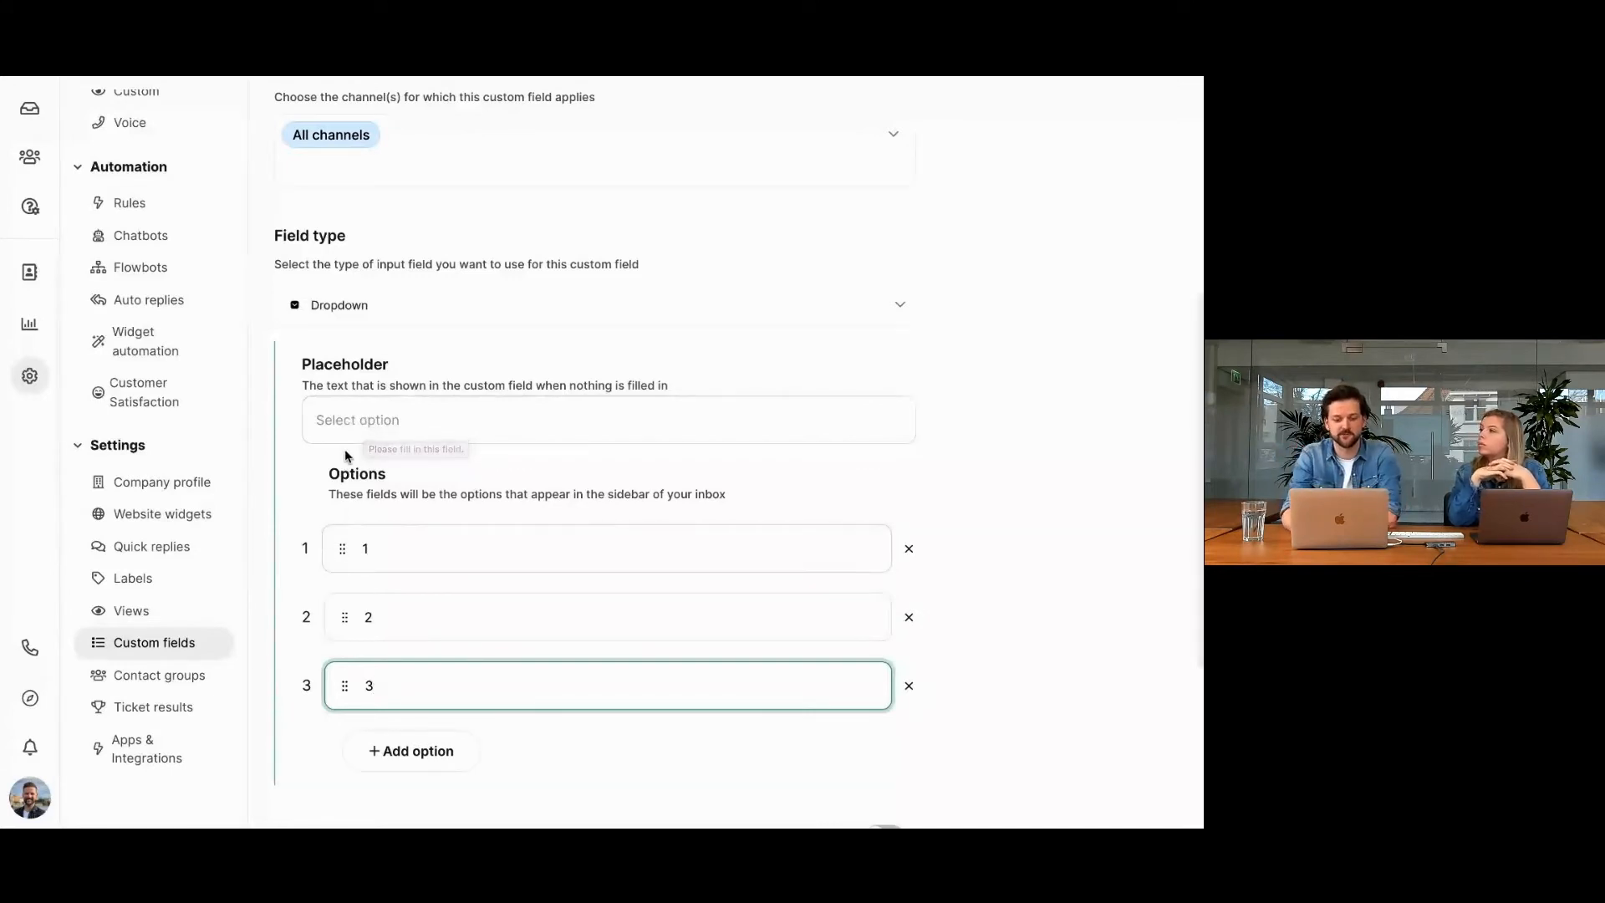
scroll(344, 449, "down", 3)
scroll(371, 382, "up", 1)
scroll(370, 382, "up", 2)
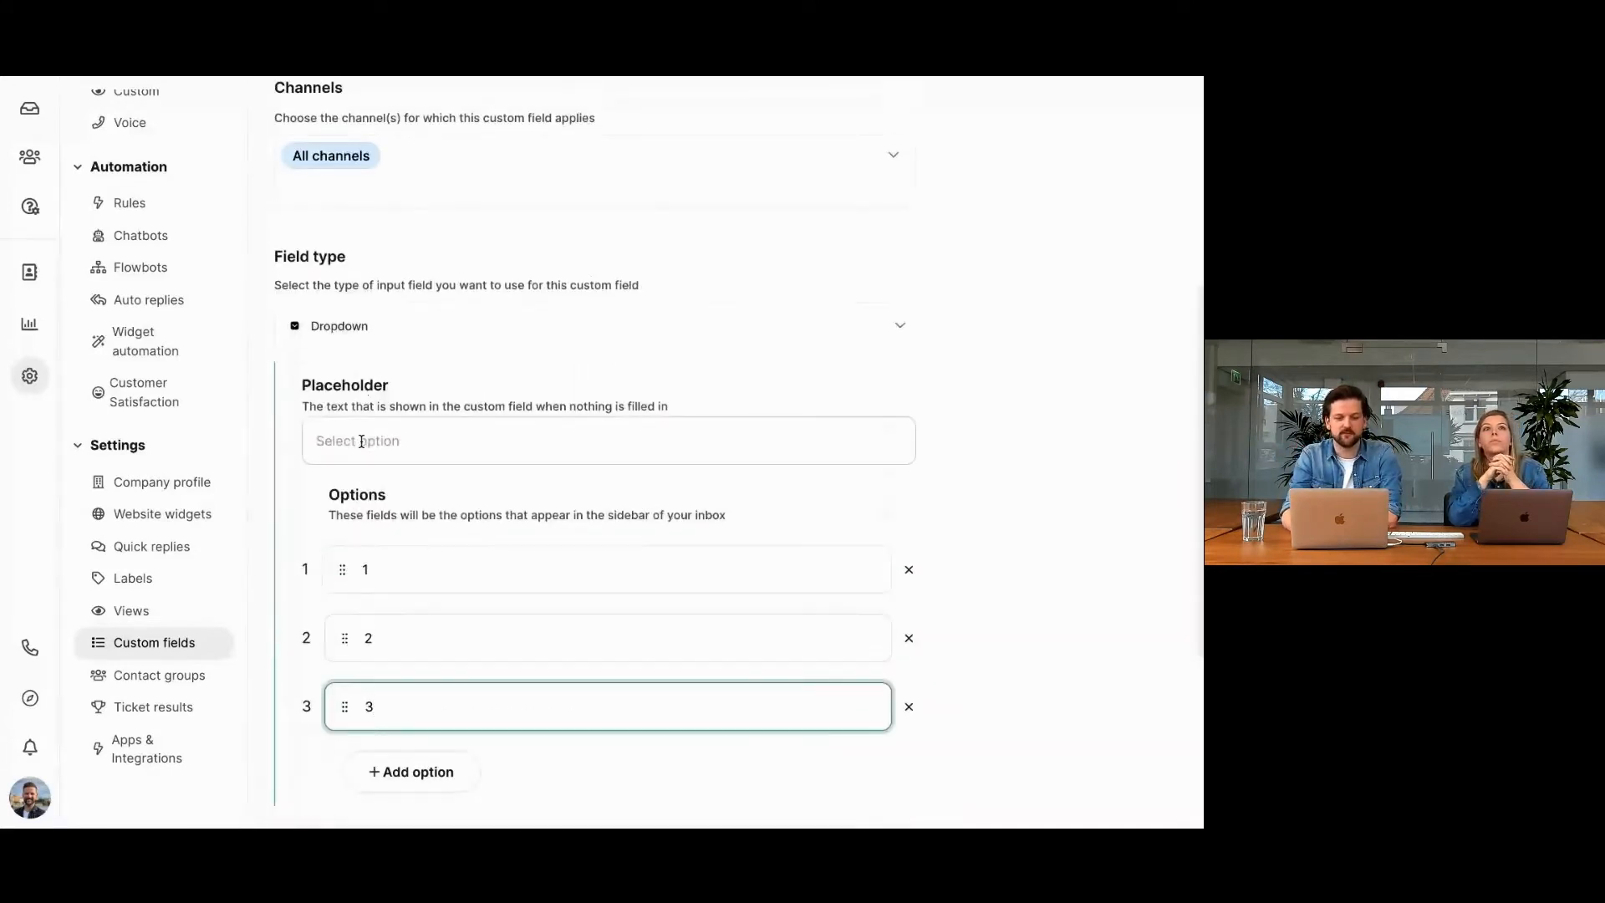
left_click(361, 441)
type("Test")
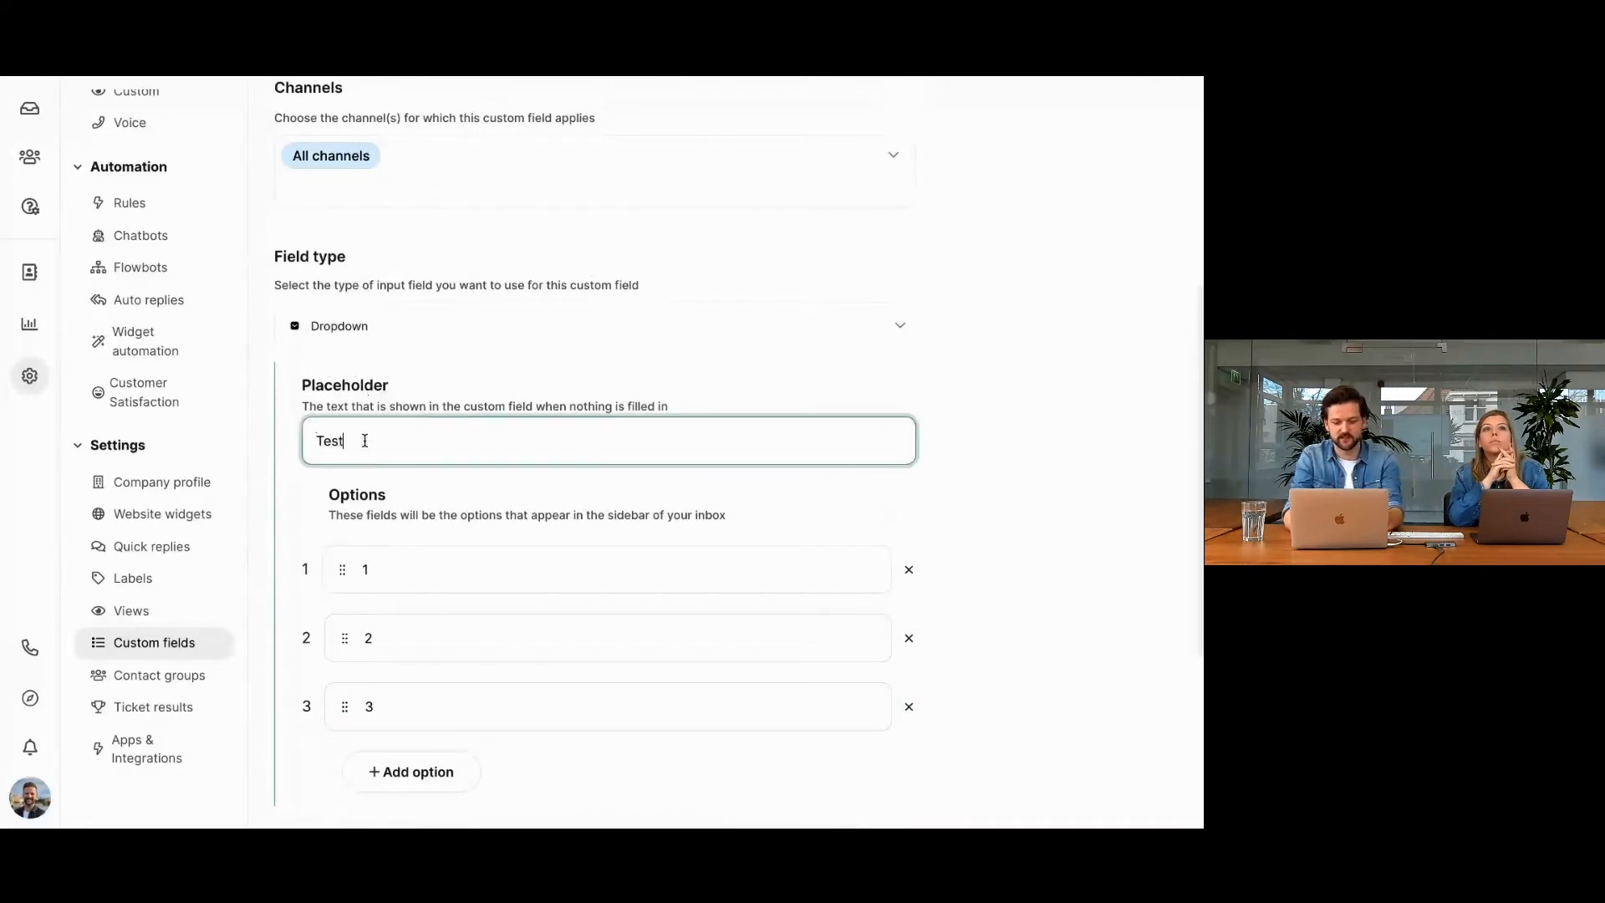
Make the field required before closing a conversation and create the custom field.
scroll(426, 376, "up", 1)
scroll(426, 376, "down", 5)
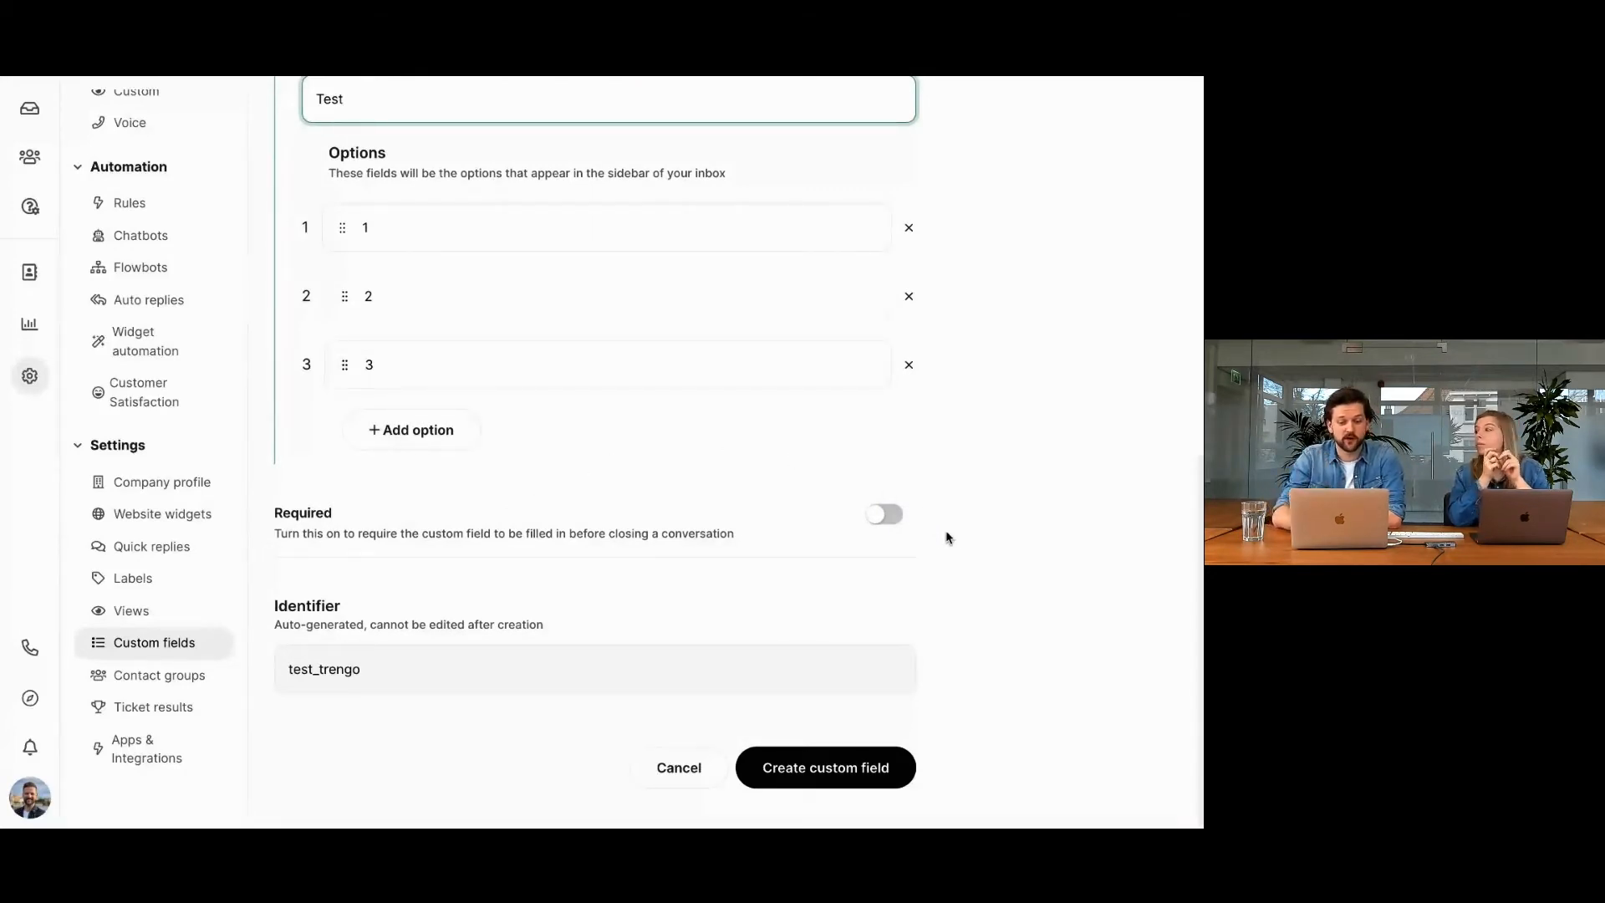
left_click(884, 516)
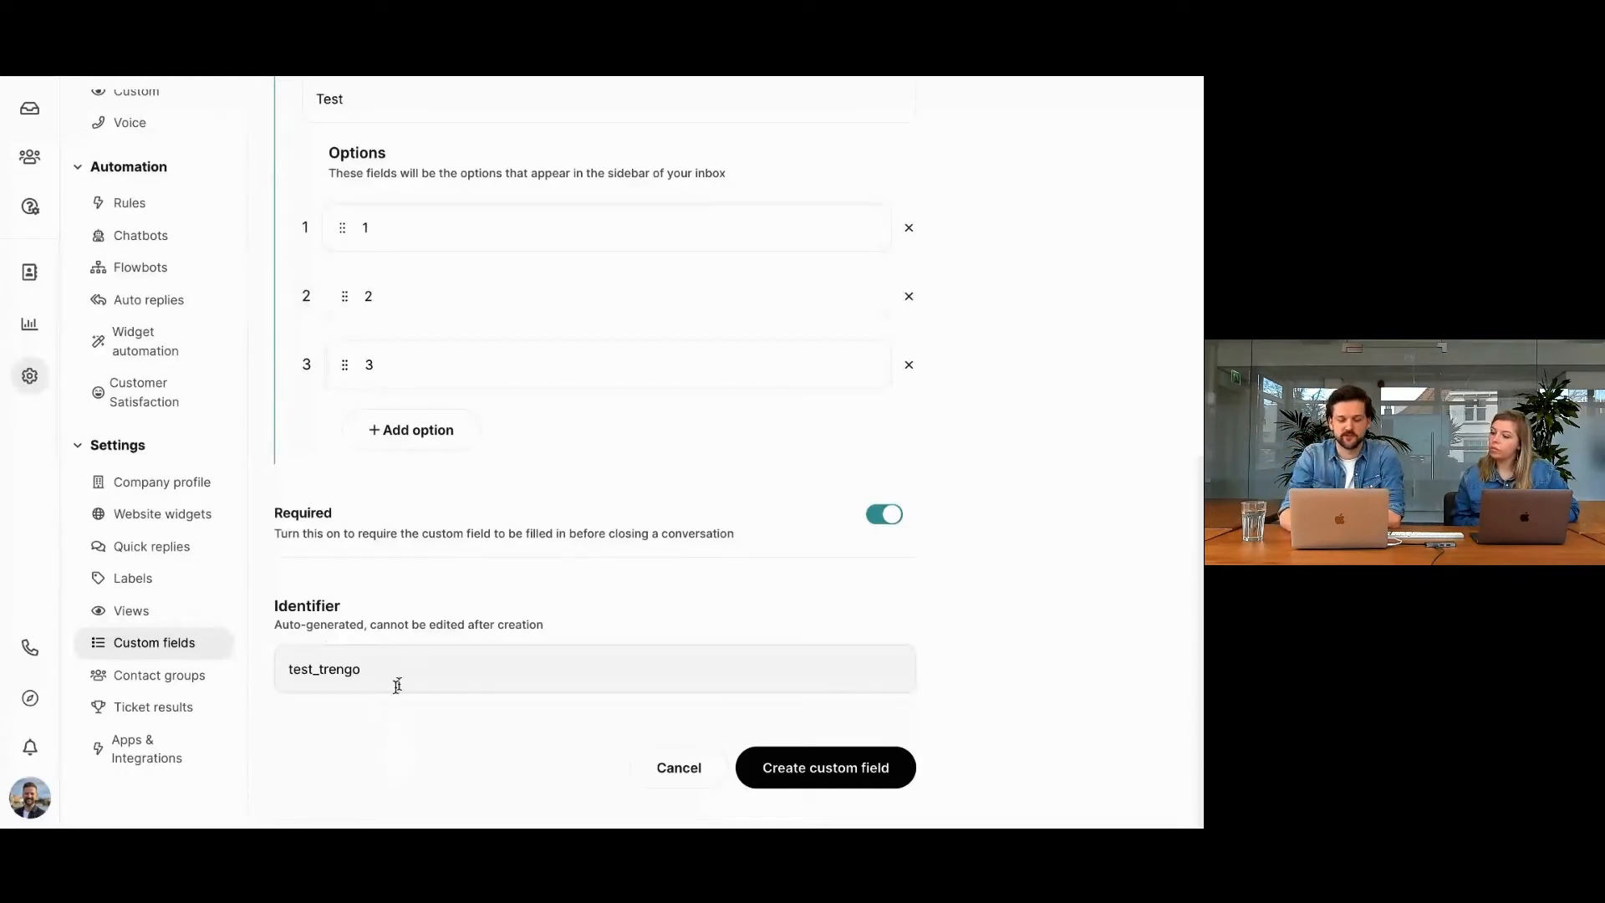
left_click(782, 769)
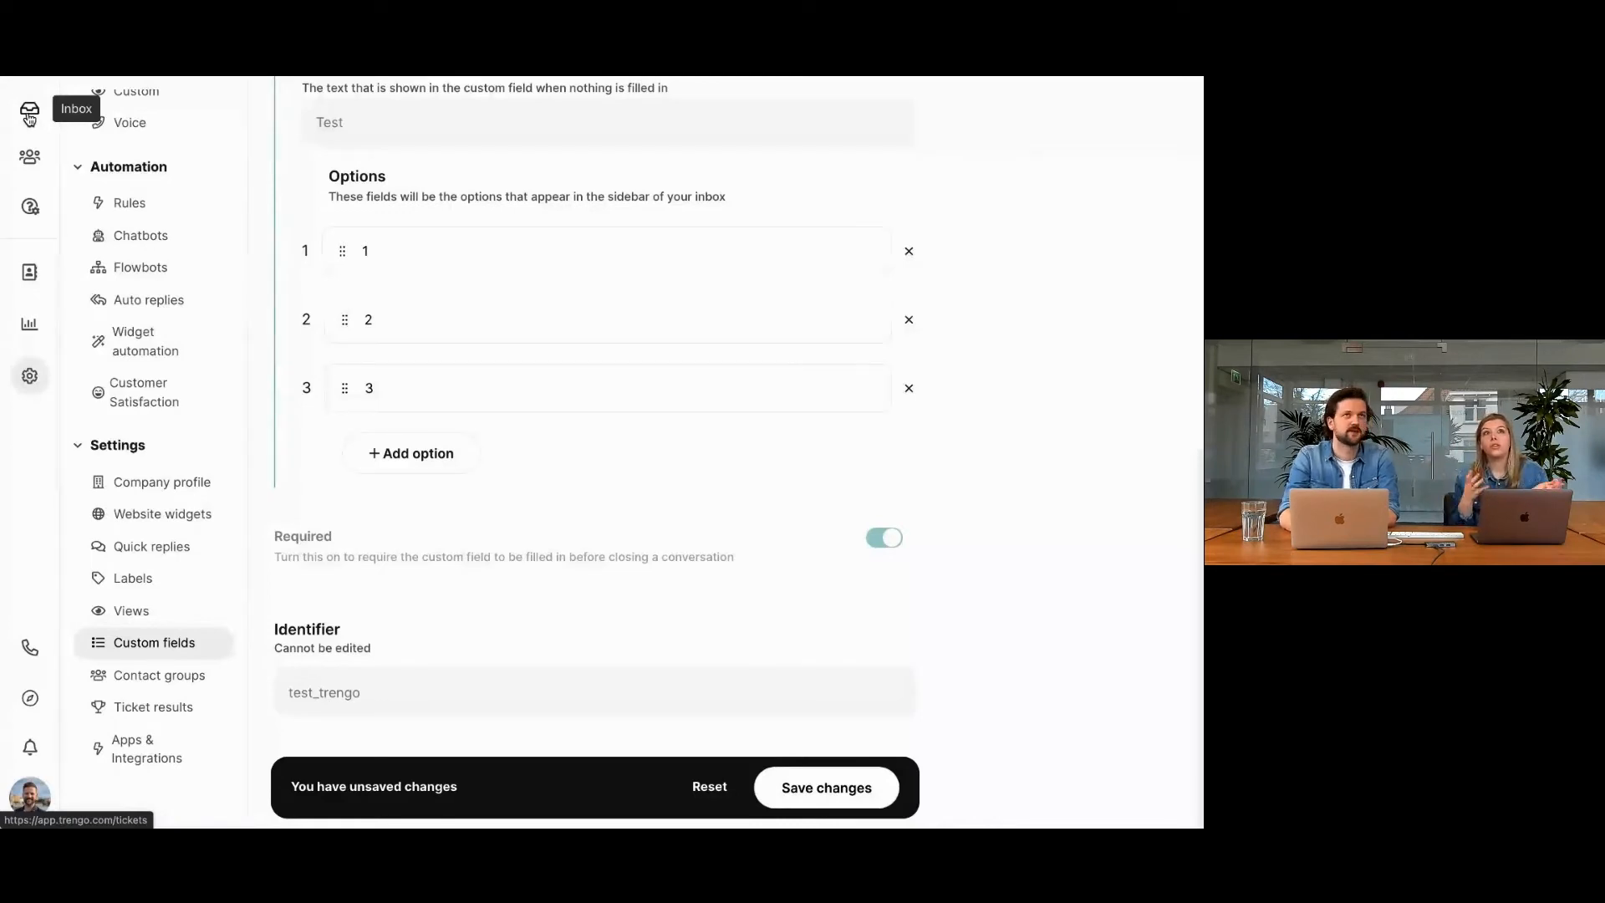
Open the "test johhh" conversation in the inbox and review its ticket fields.
left_click(29, 118)
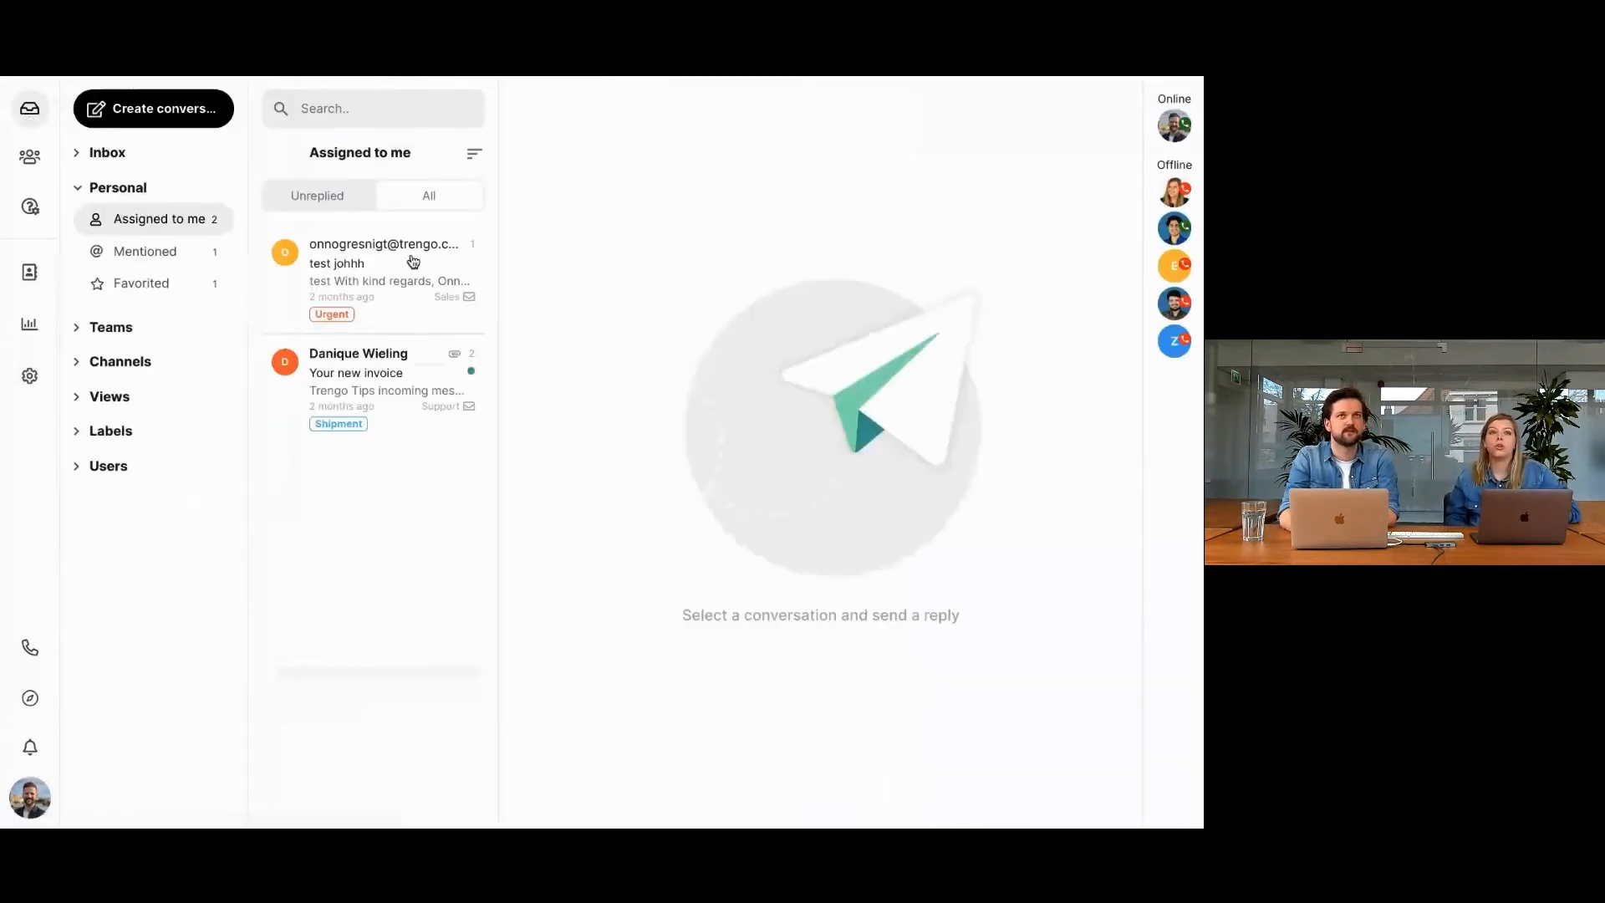
left_click(407, 263)
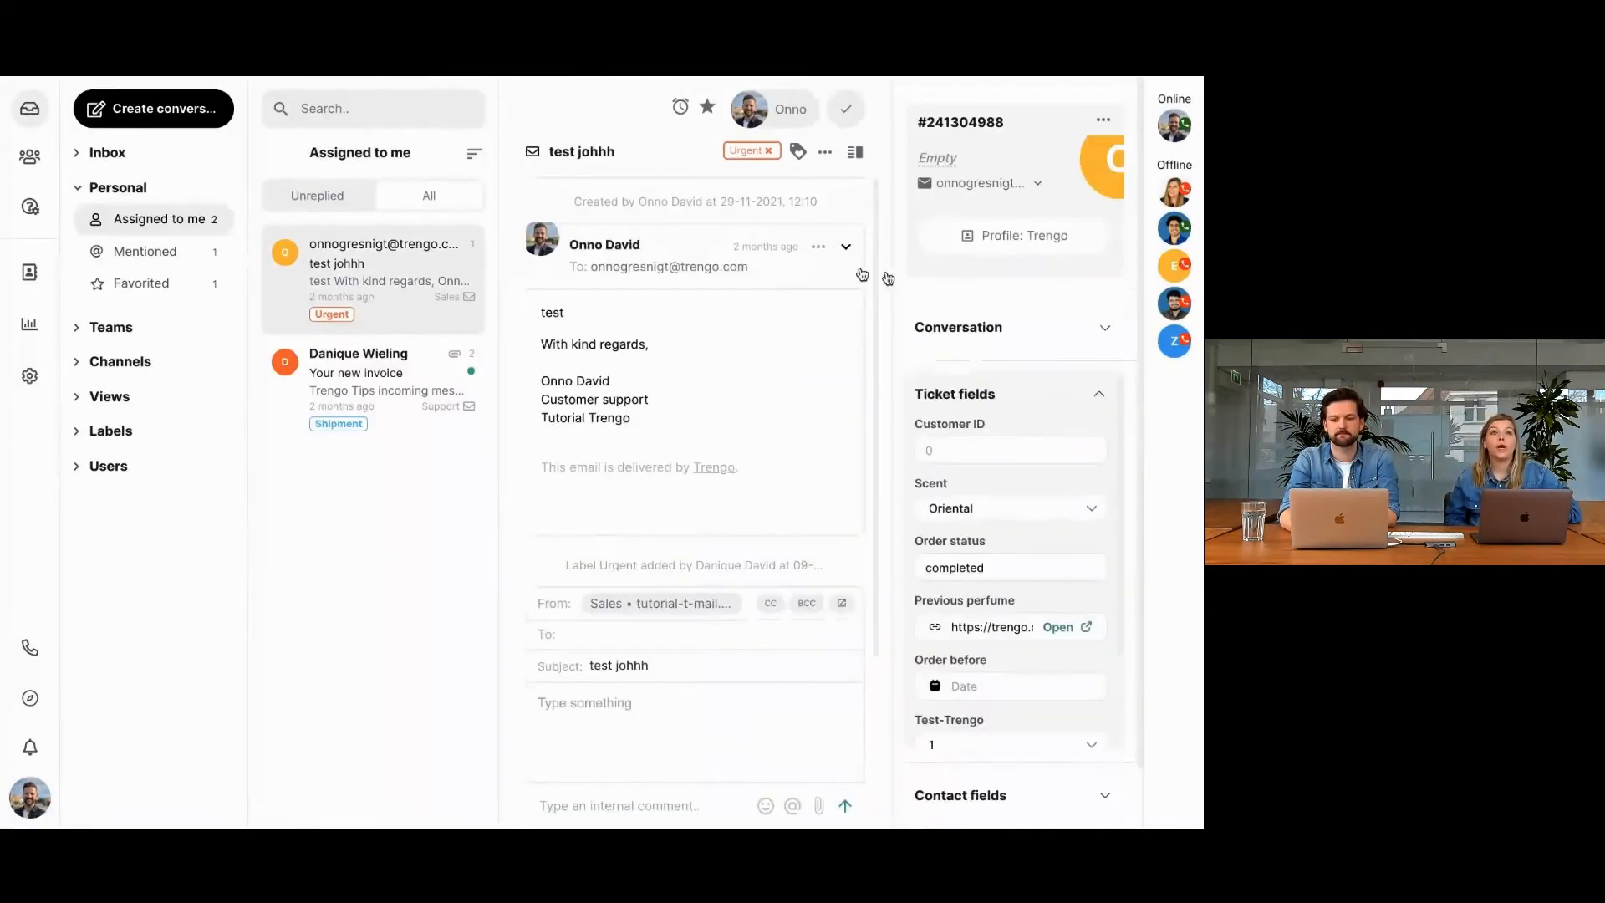
scroll(1014, 361, "down", 2)
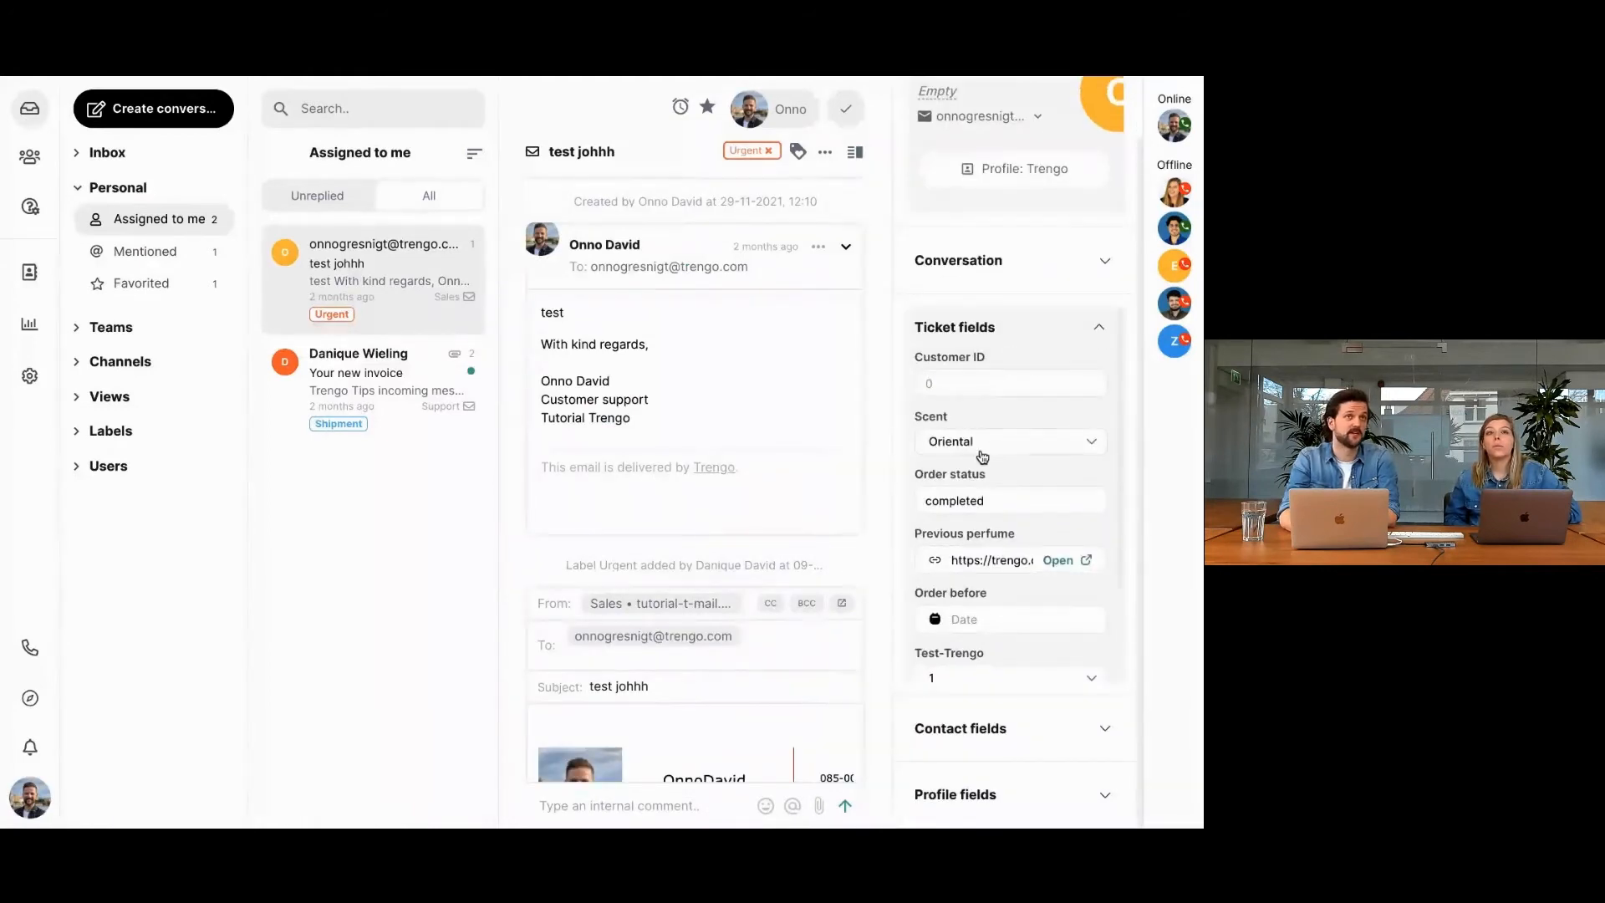
scroll(961, 376, "down", 2)
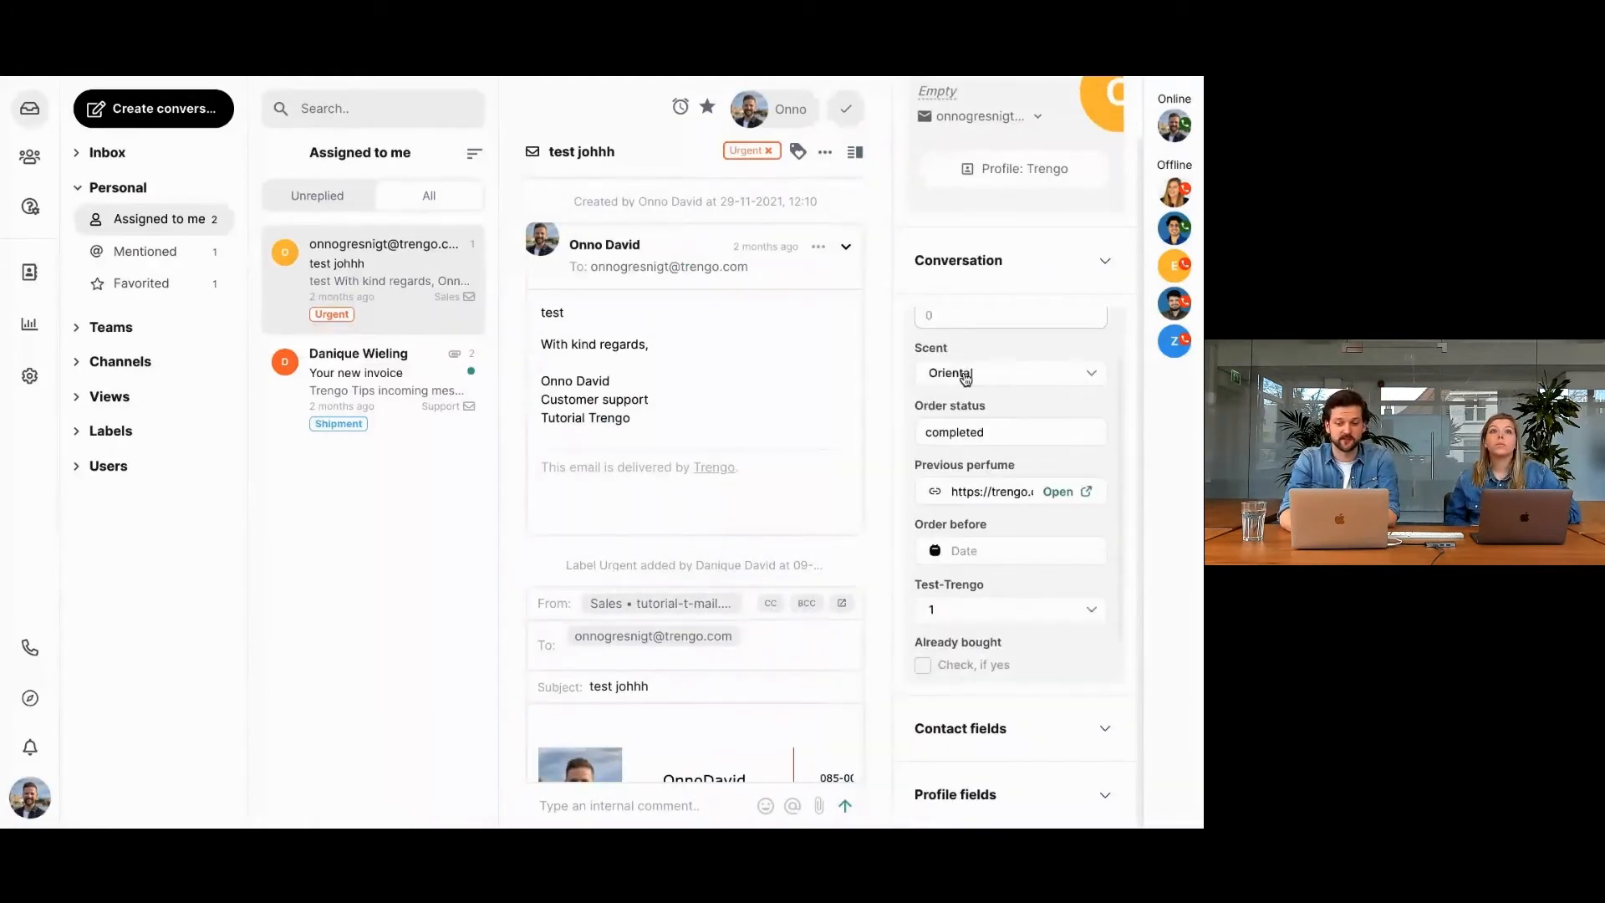
scroll(965, 380, "up", 2)
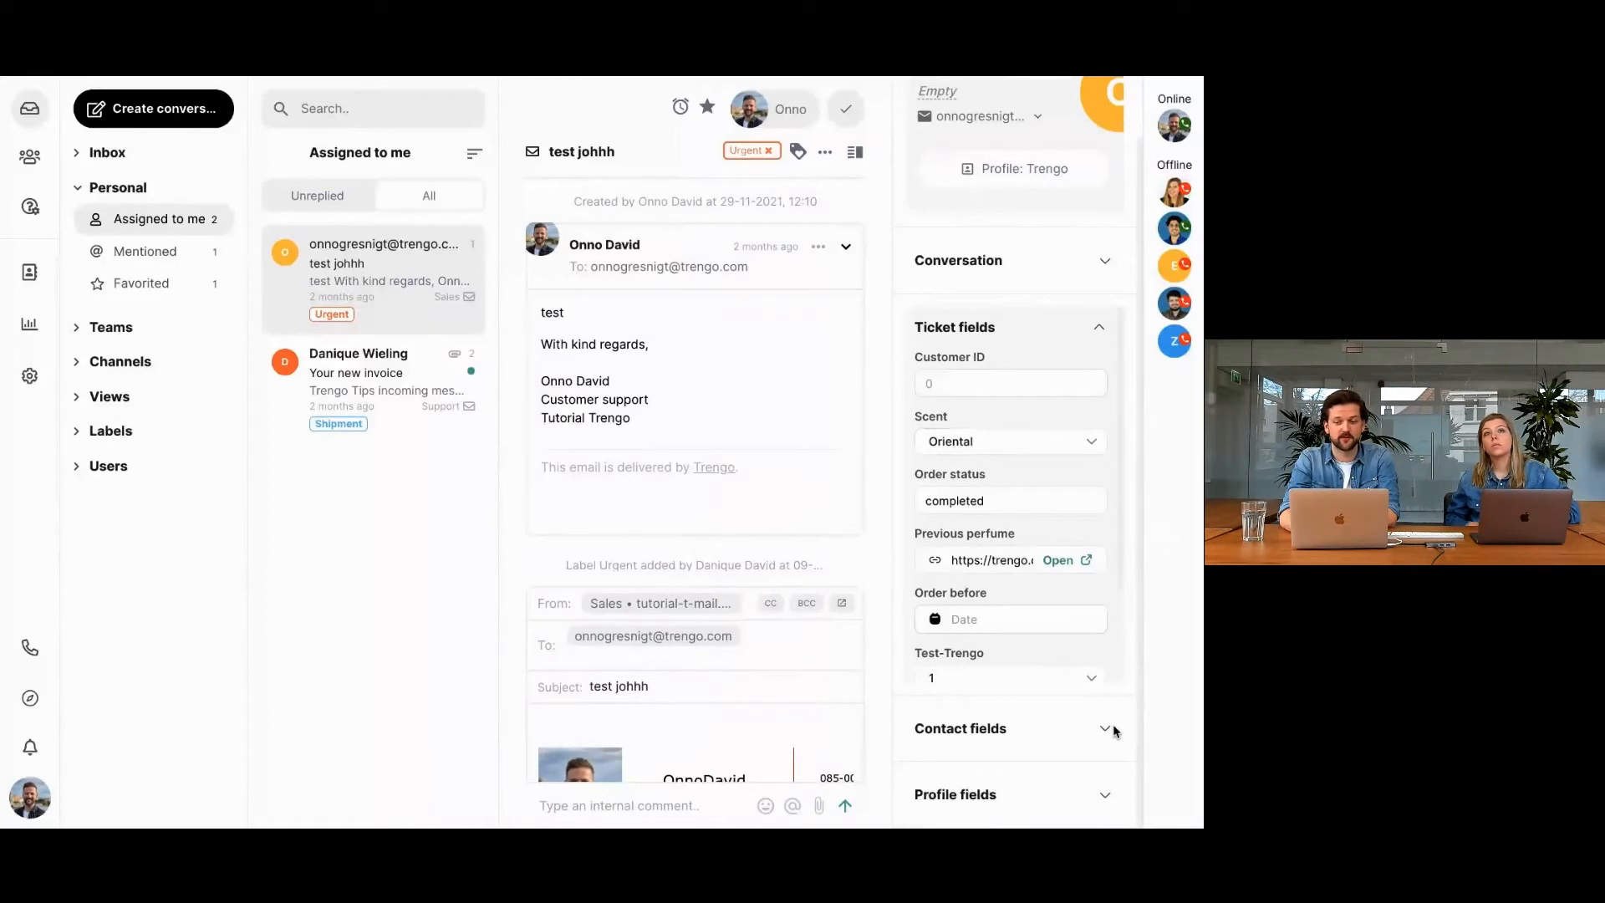
Set the conversation's Test-Trengo ticket field to option 2.
scroll(1103, 675, "down", 2)
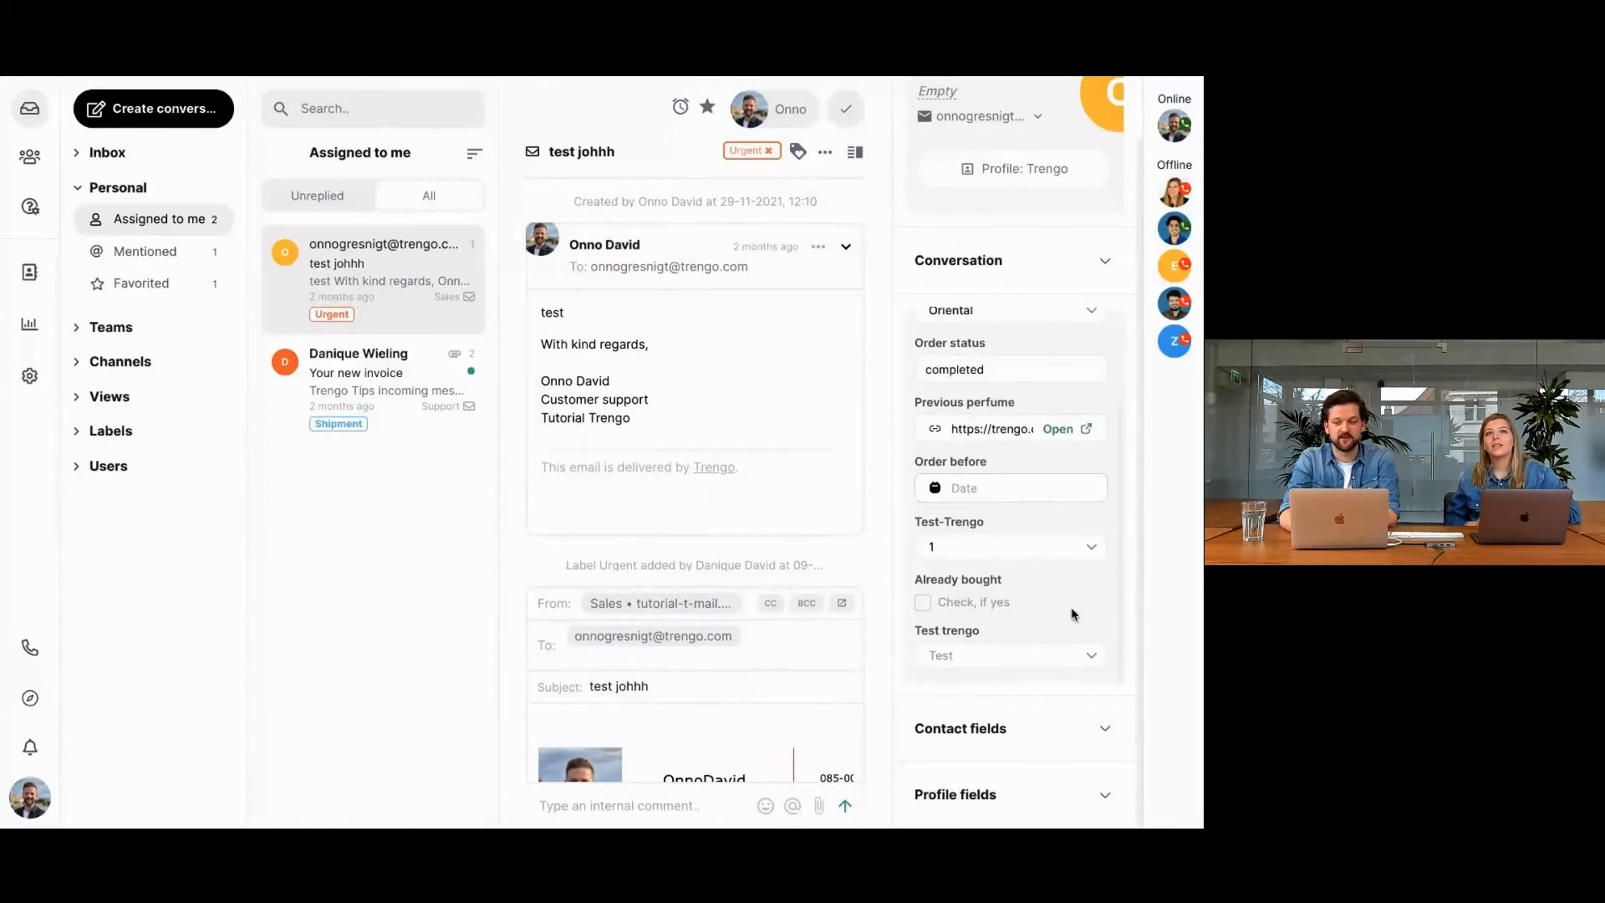
left_click(1094, 548)
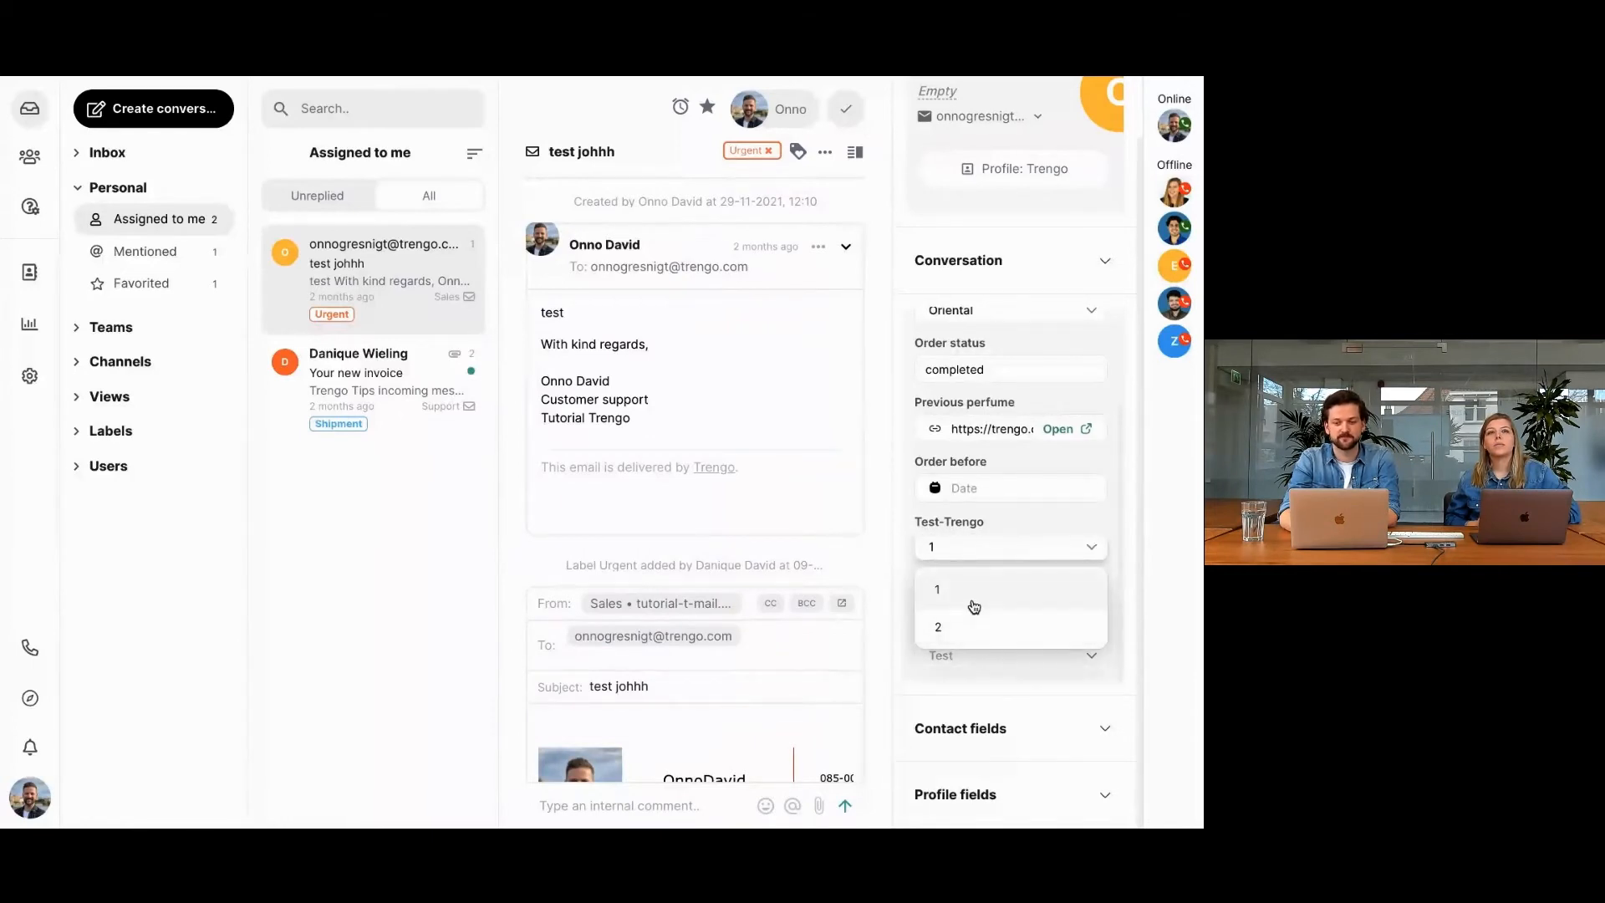
left_click(974, 604)
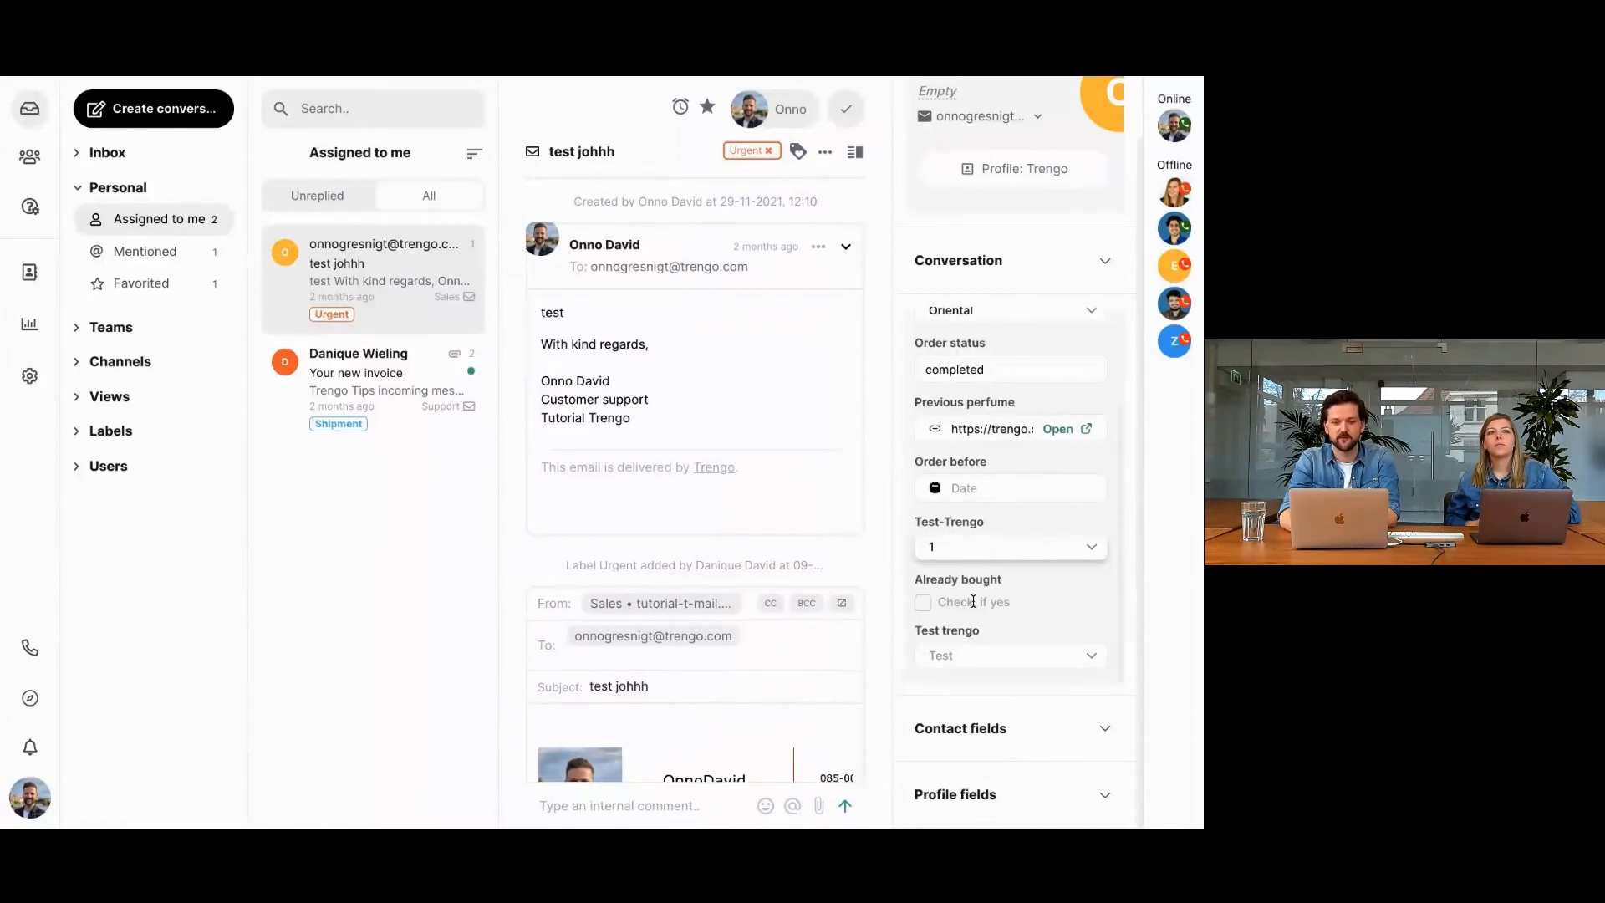
left_click(992, 549)
left_click(967, 625)
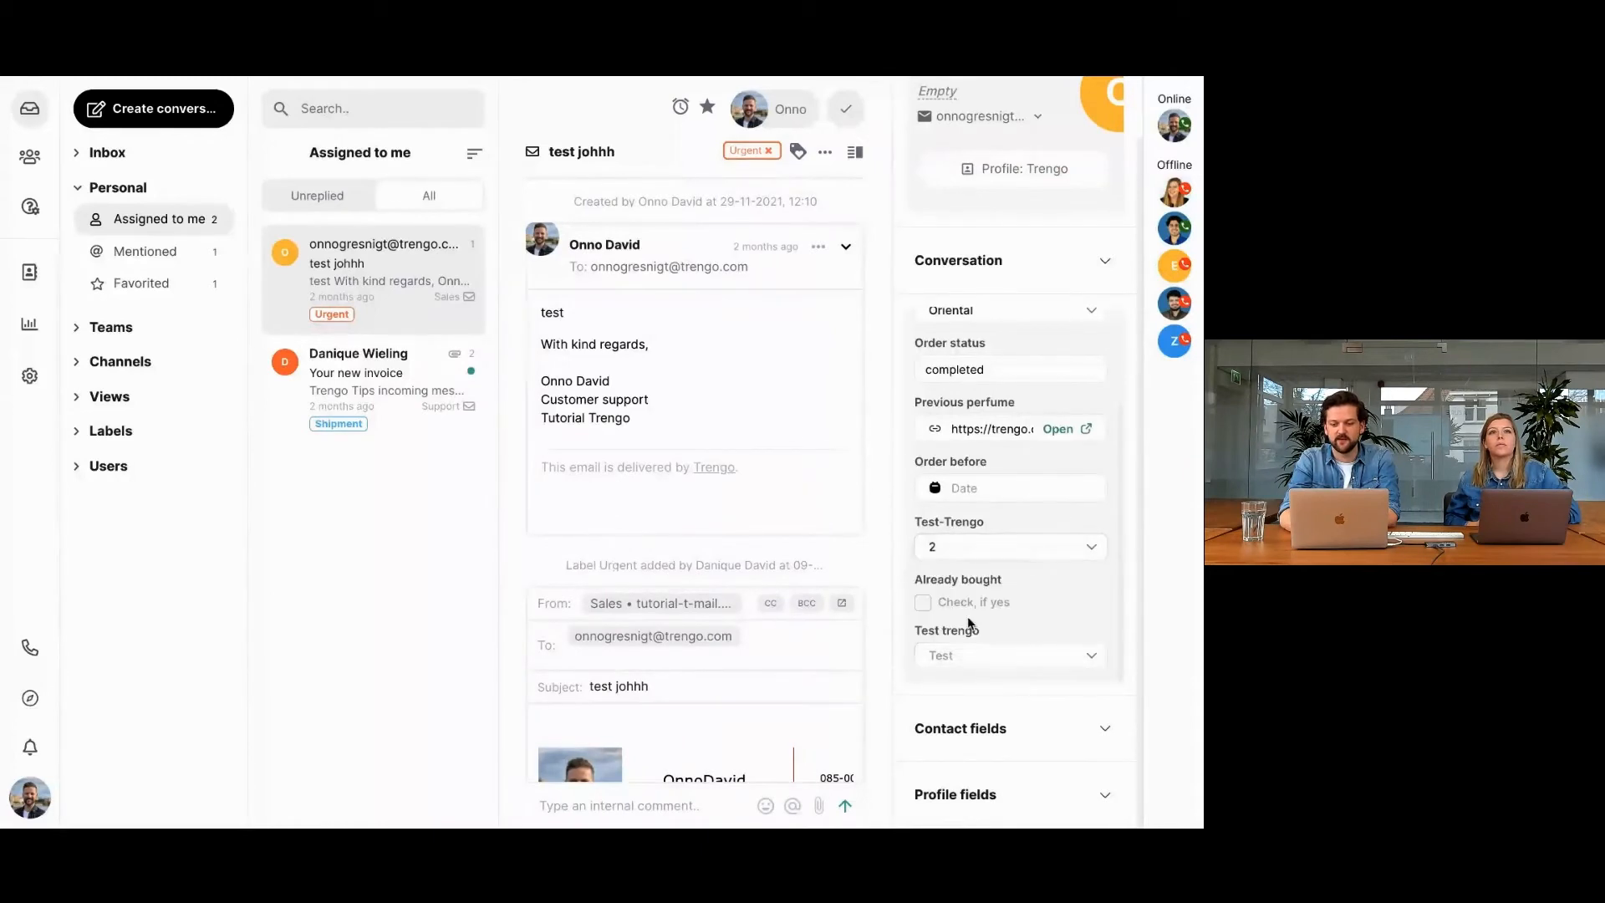
Inspect the Test-Trengo and Test trengo dropdowns and the Order before date picker in the conversation's ticket fields without changing them.
left_click(975, 552)
left_click(990, 558)
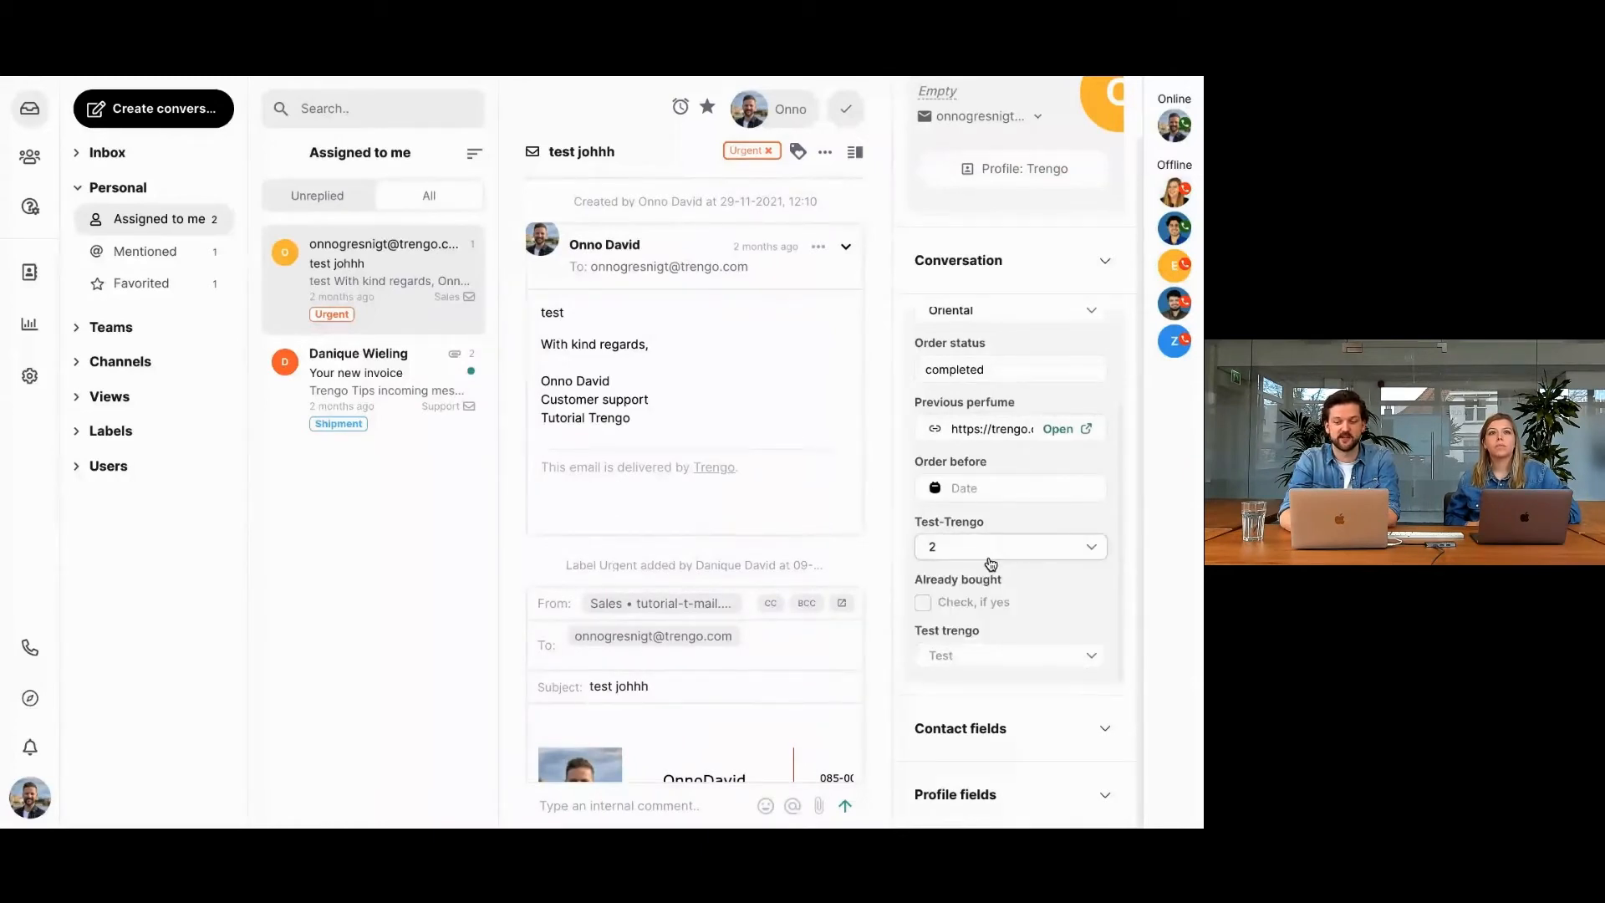
left_click(972, 657)
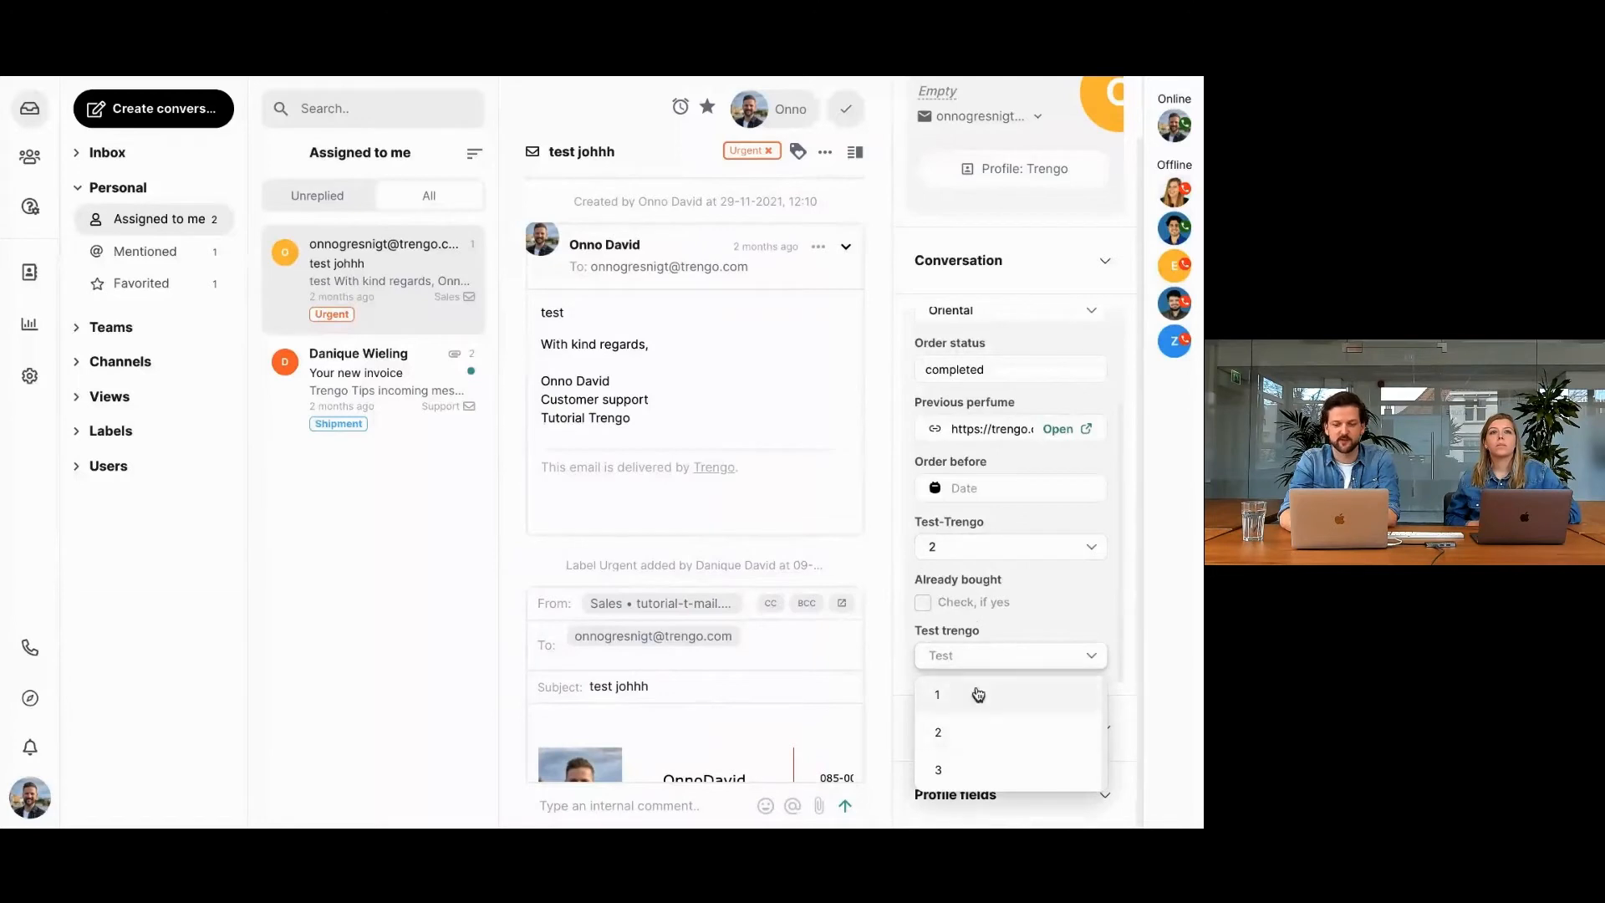
left_click(1041, 616)
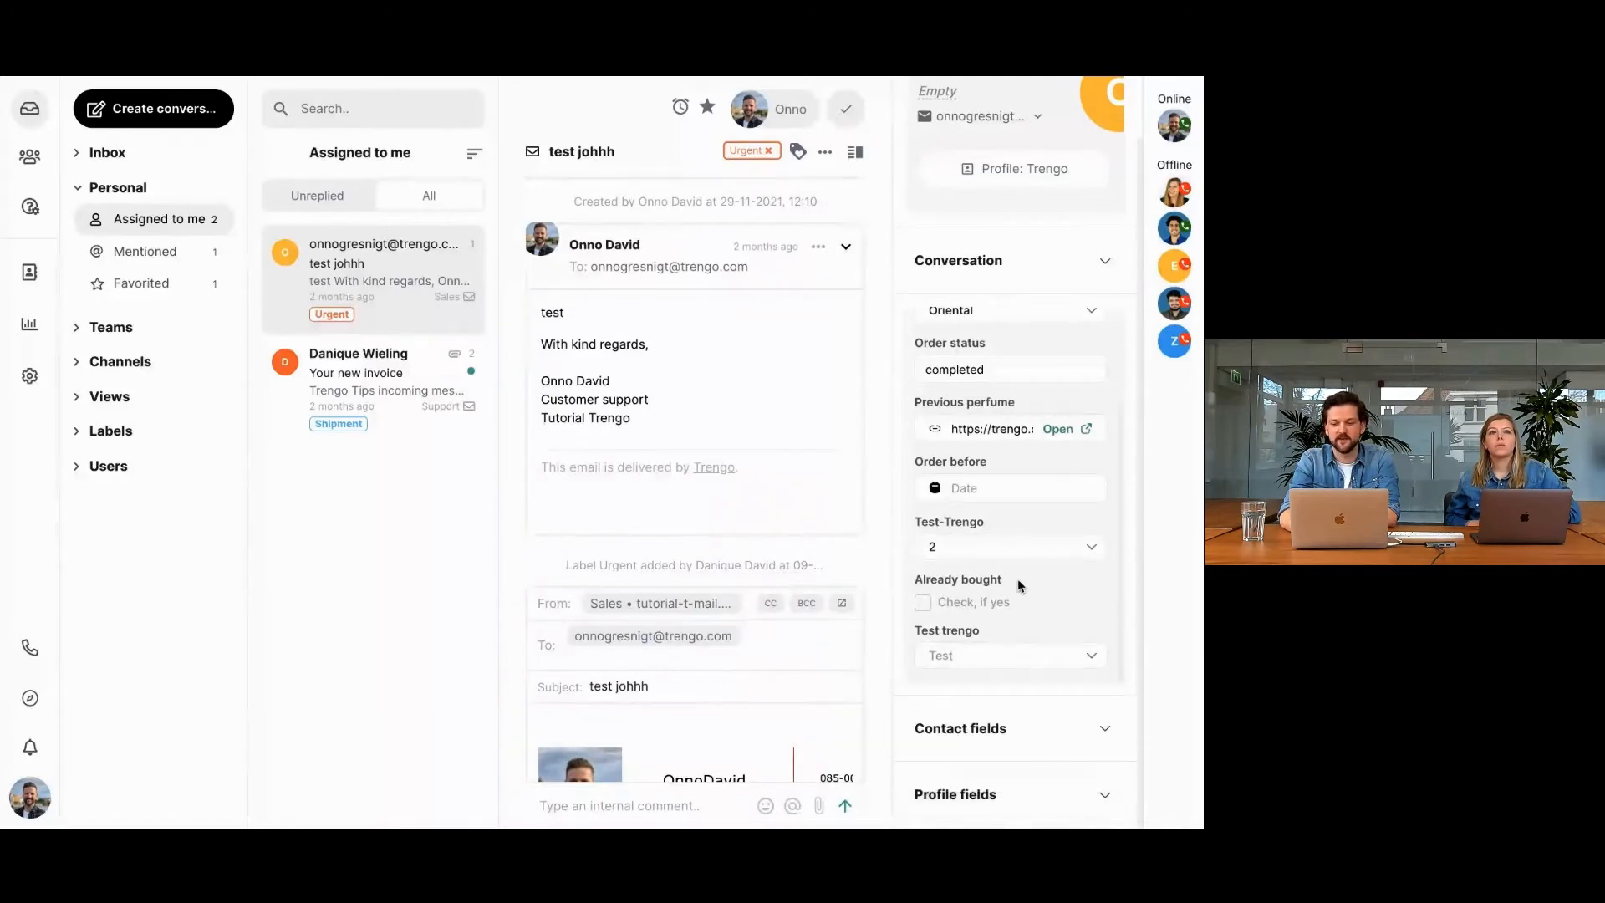
scroll(990, 552, "up", 1)
left_click(986, 527)
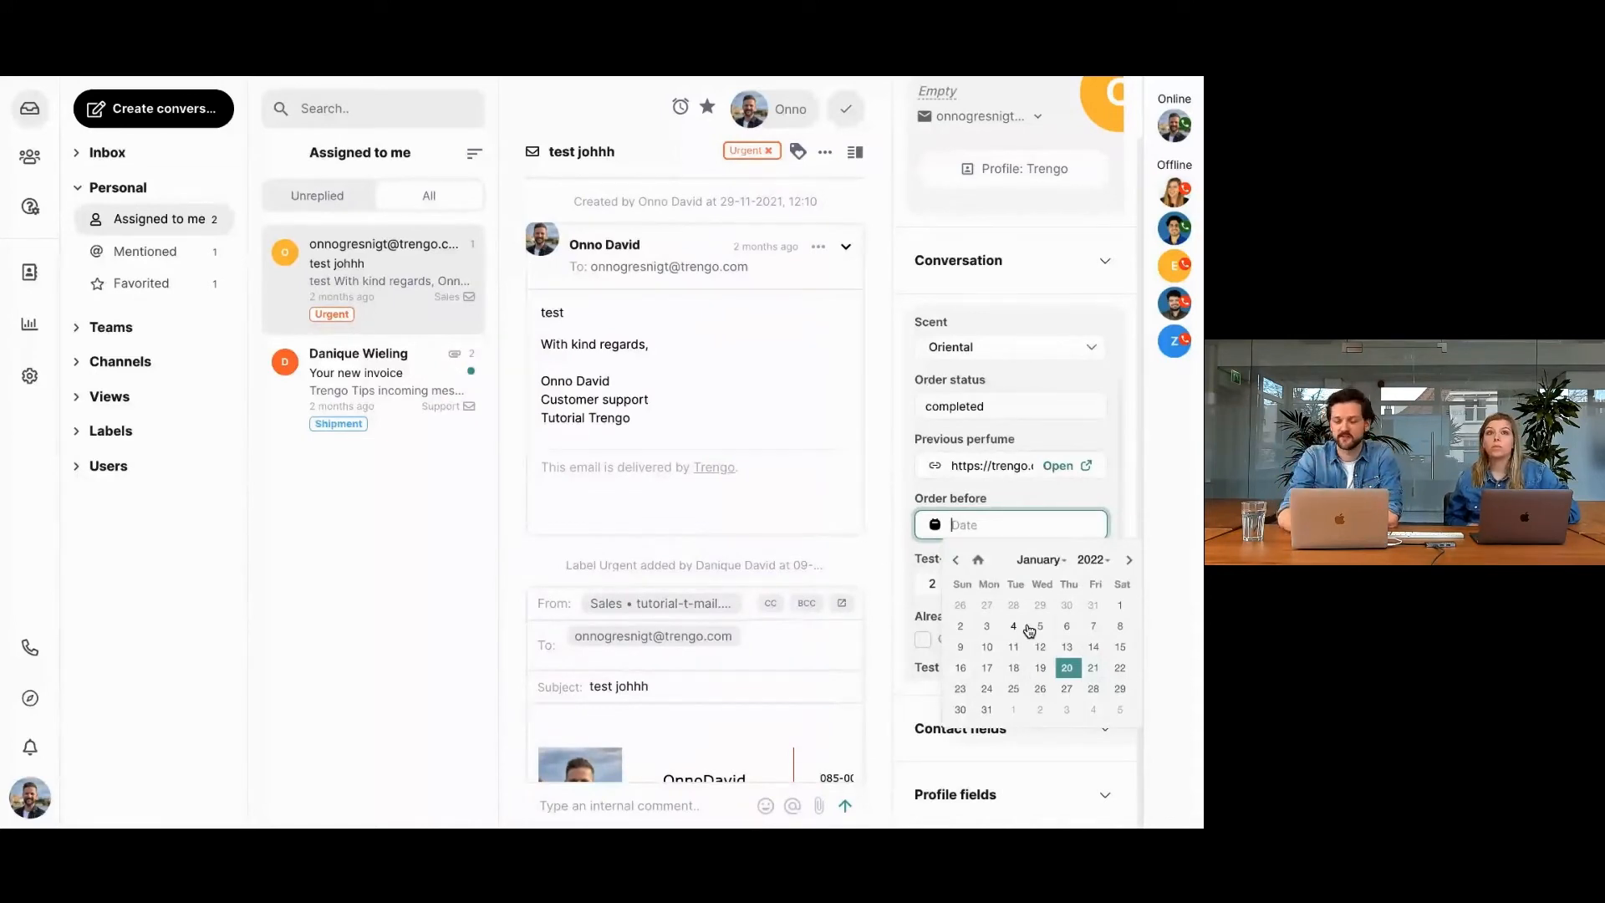
left_click(1122, 516)
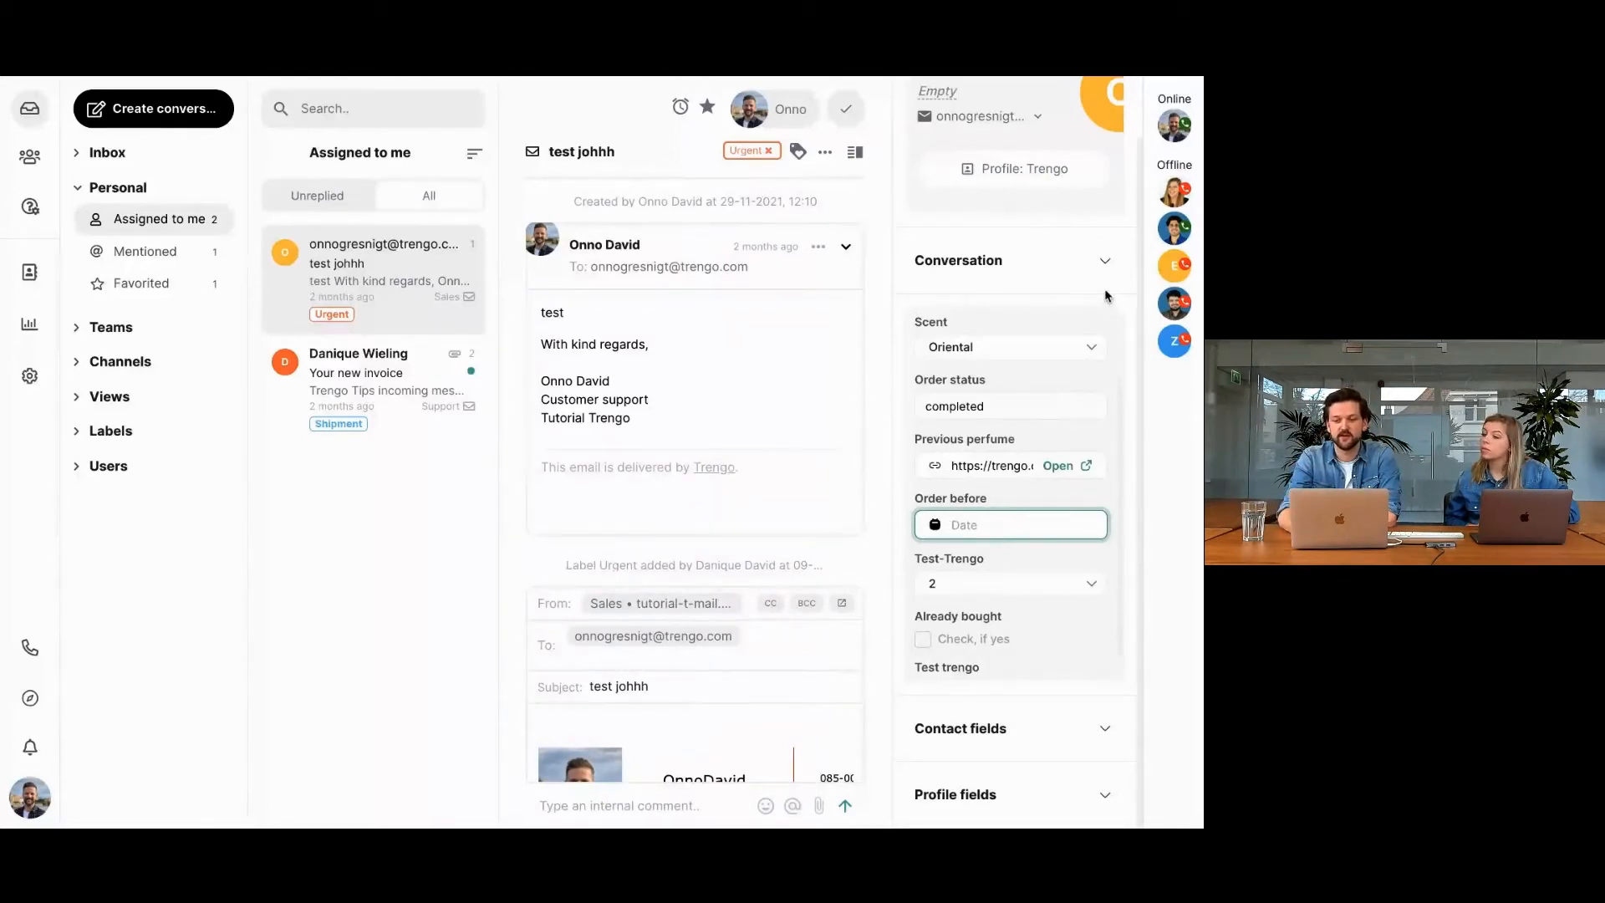
Expand the Conversation and Contact fields sections of the test johhh conversation and review the contact fields.
left_click(1104, 261)
scroll(1060, 401, "down", 1)
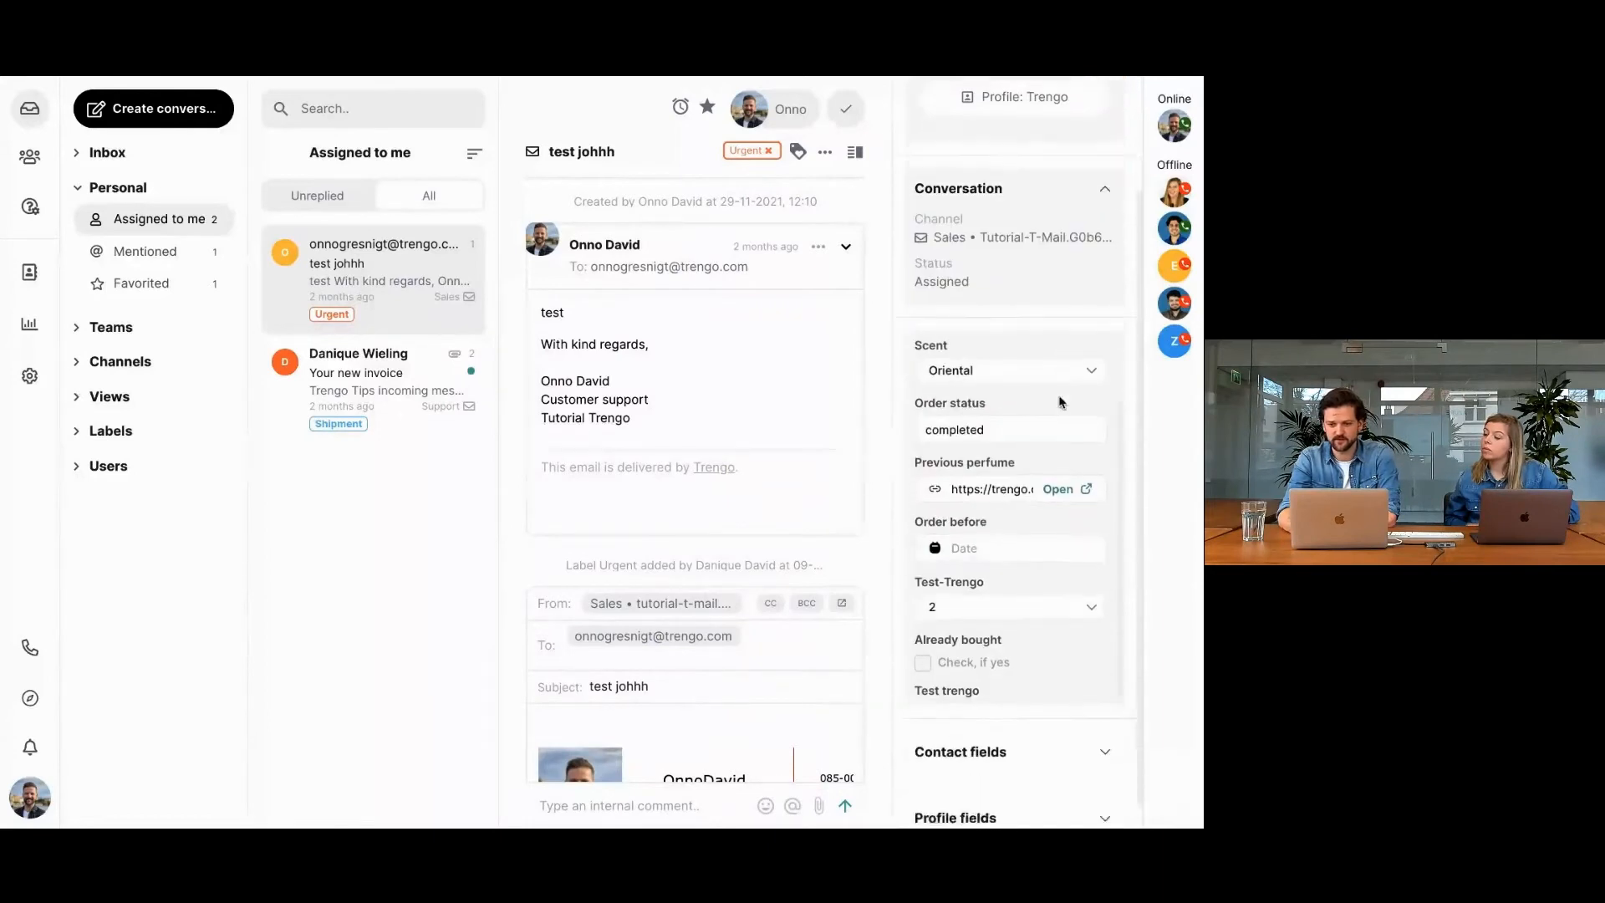
scroll(1060, 400, "down", 1)
left_click(1108, 730)
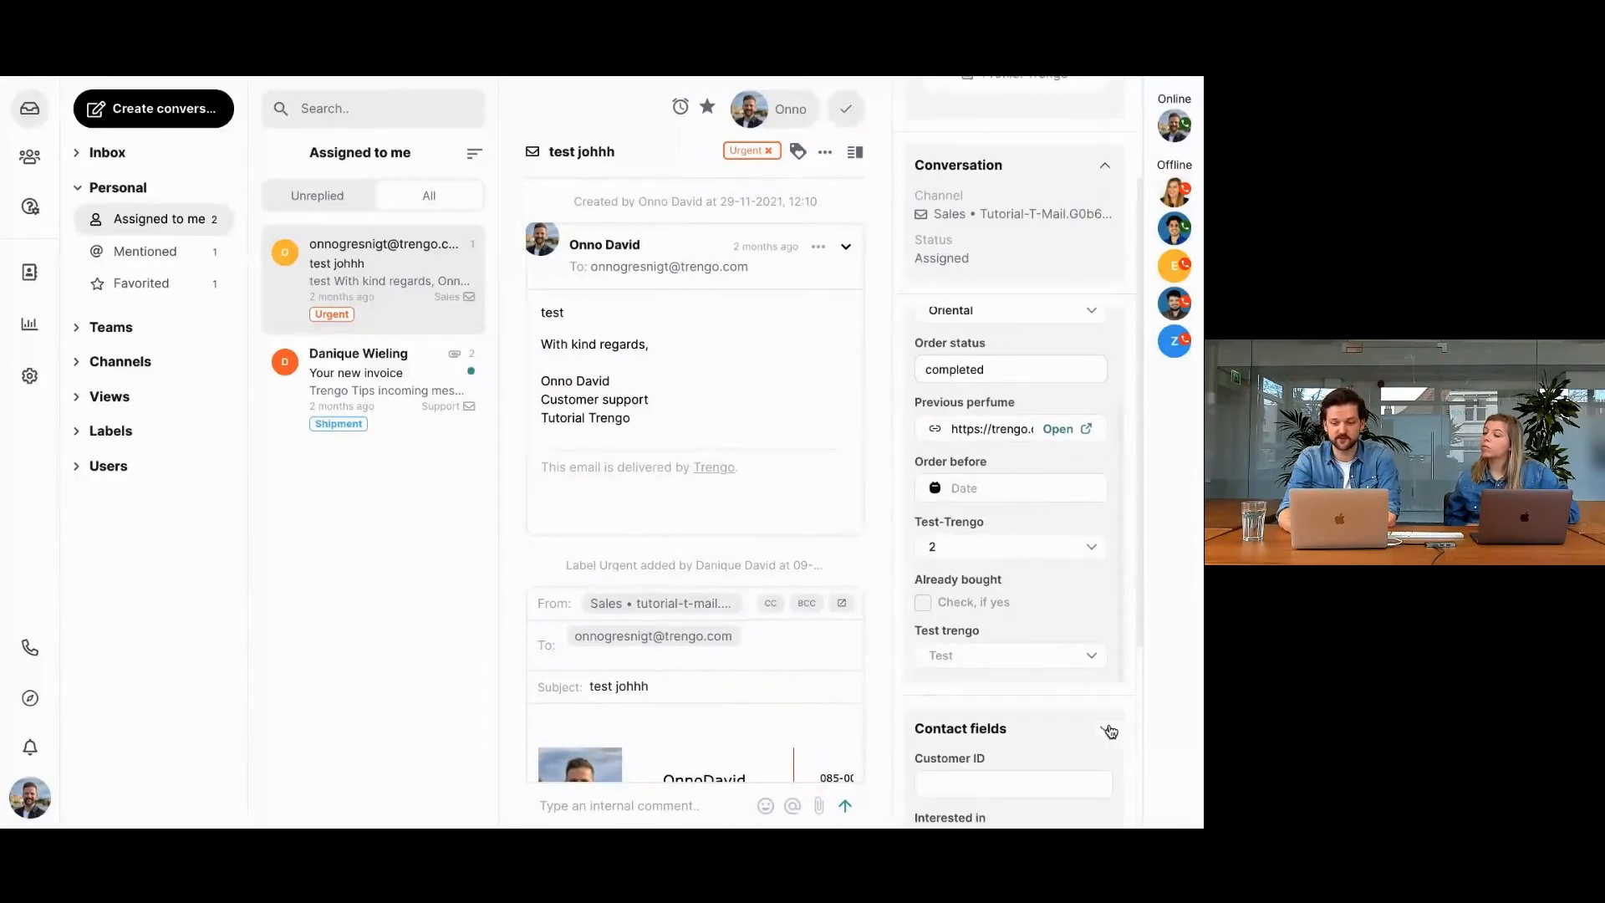
scroll(1078, 719, "down", 5)
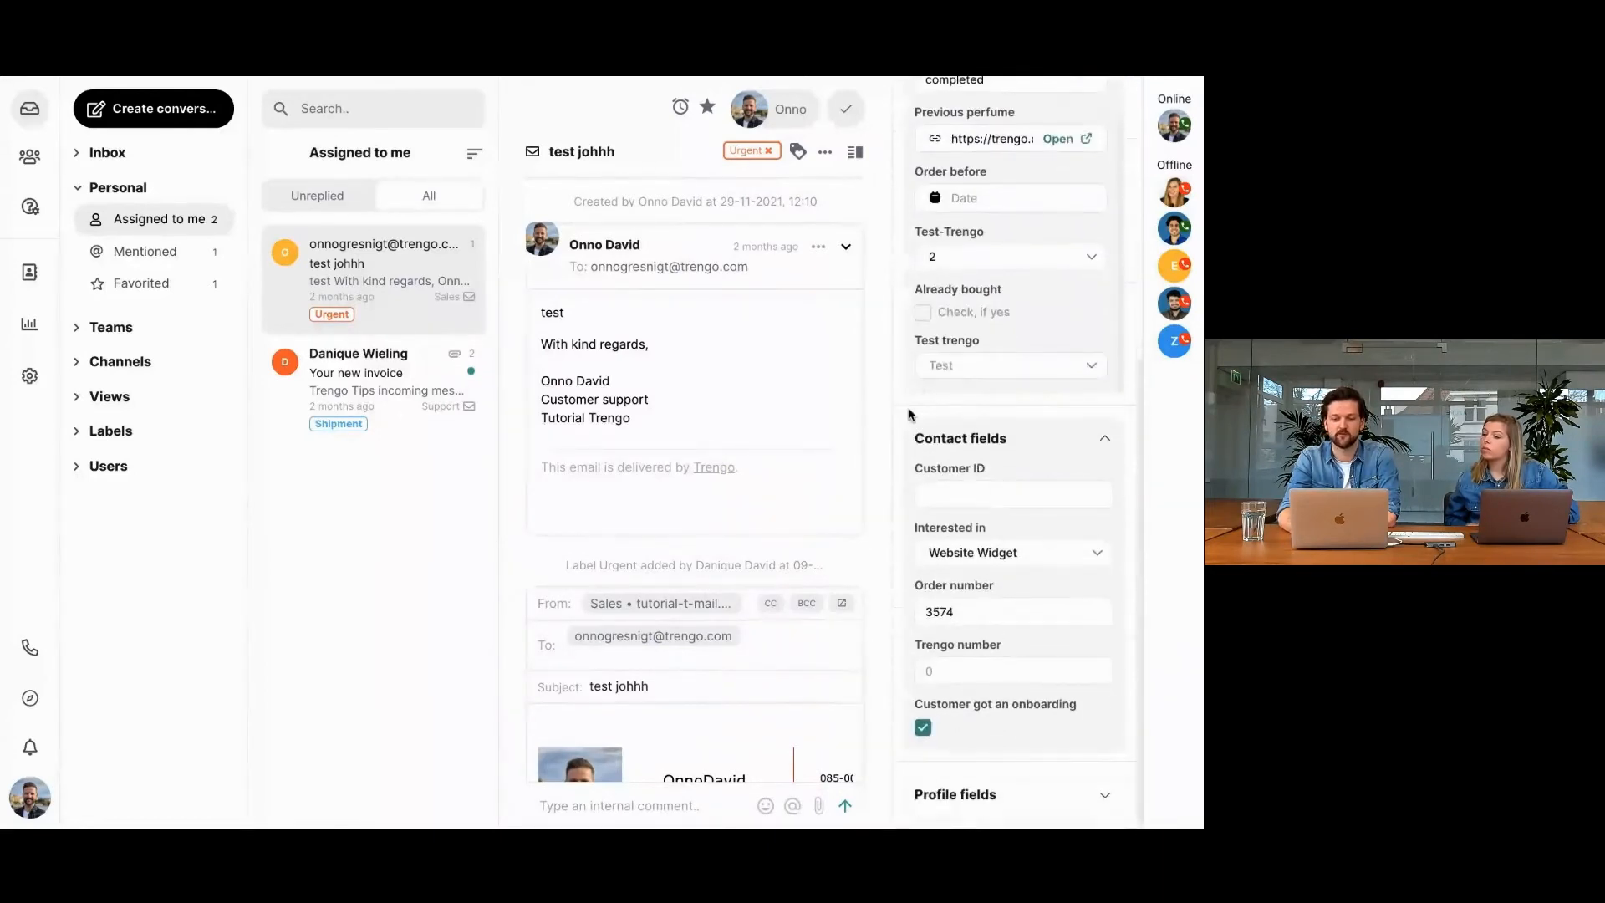
Try to close the test johhh conversation with its required fields empty and cancel the closing.
left_click(846, 118)
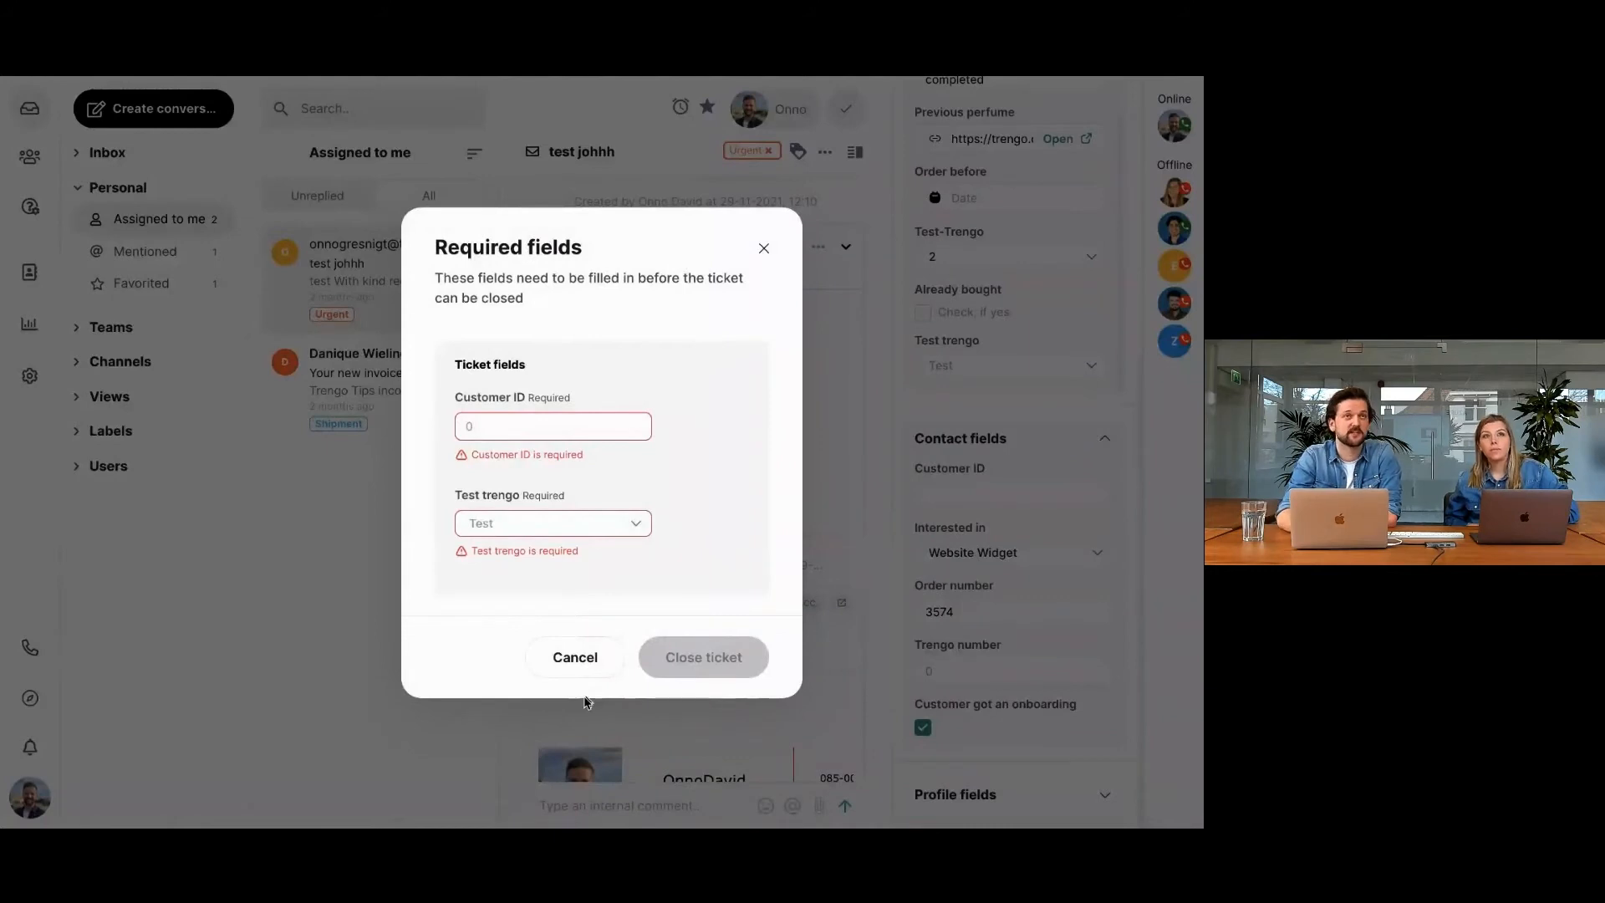
left_click(585, 670)
scroll(972, 528, "up", 5)
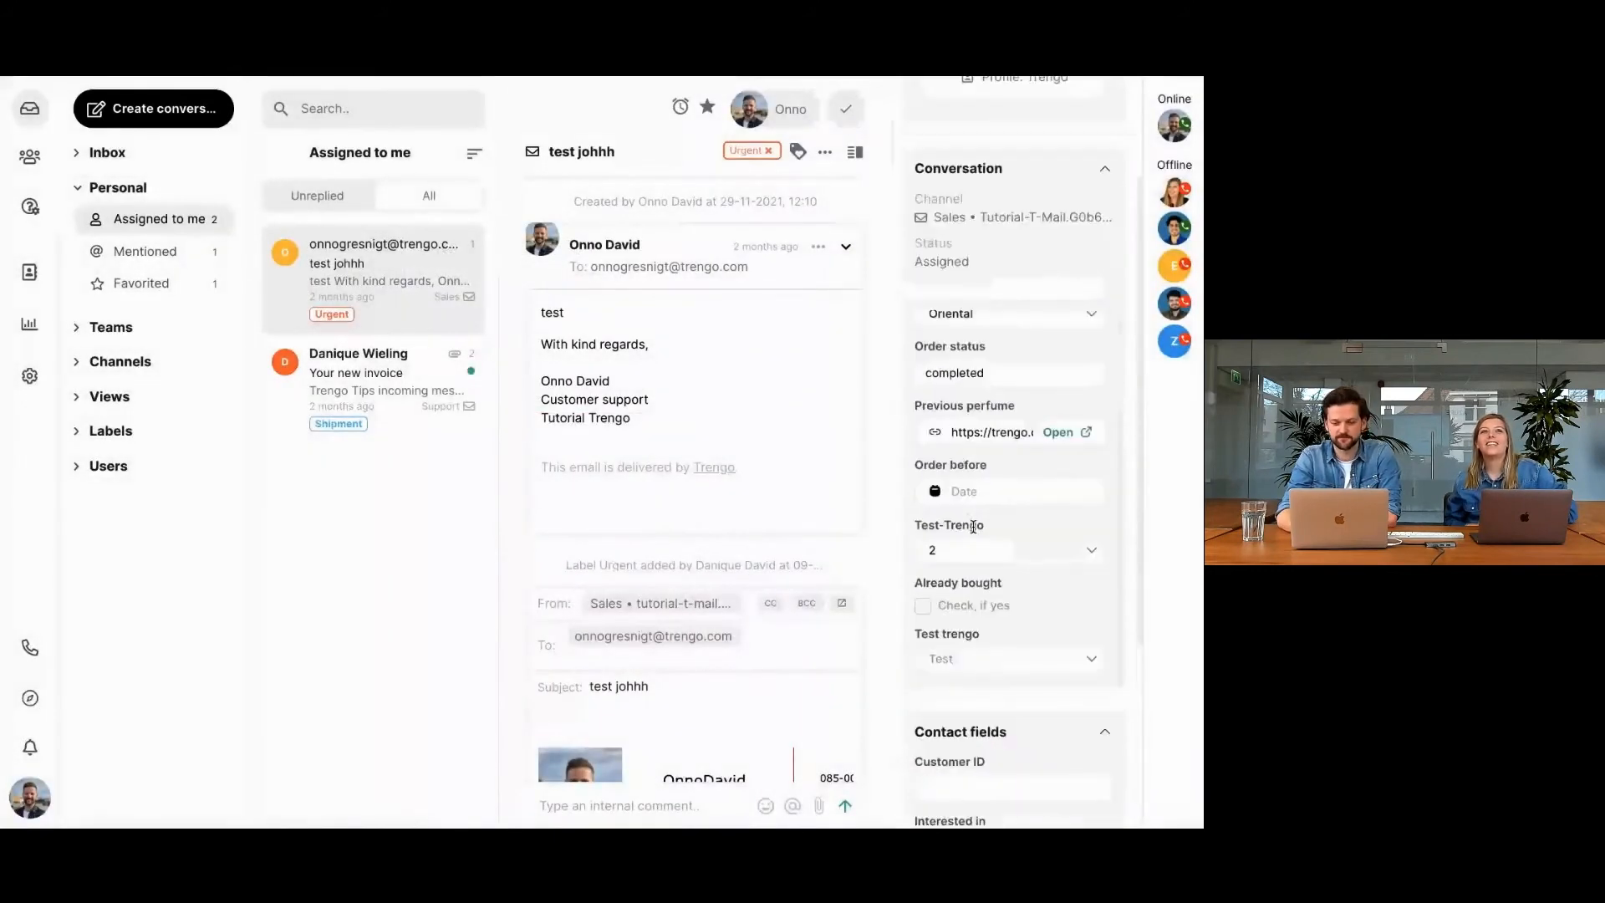
scroll(1037, 480, "down", 3)
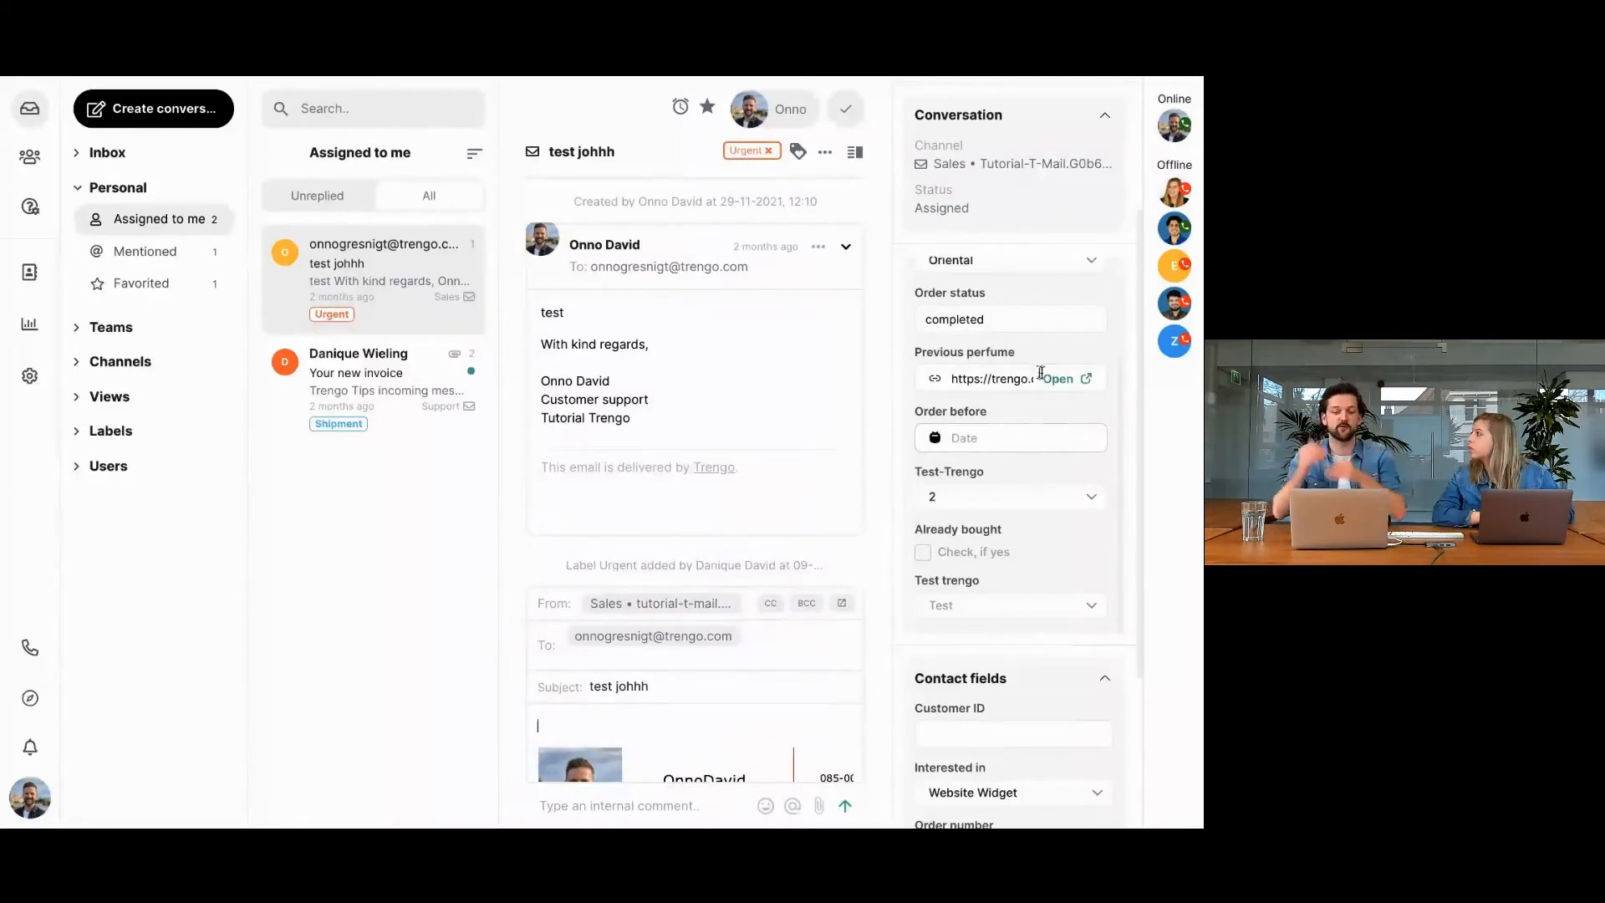
scroll(1041, 372, "up", 1)
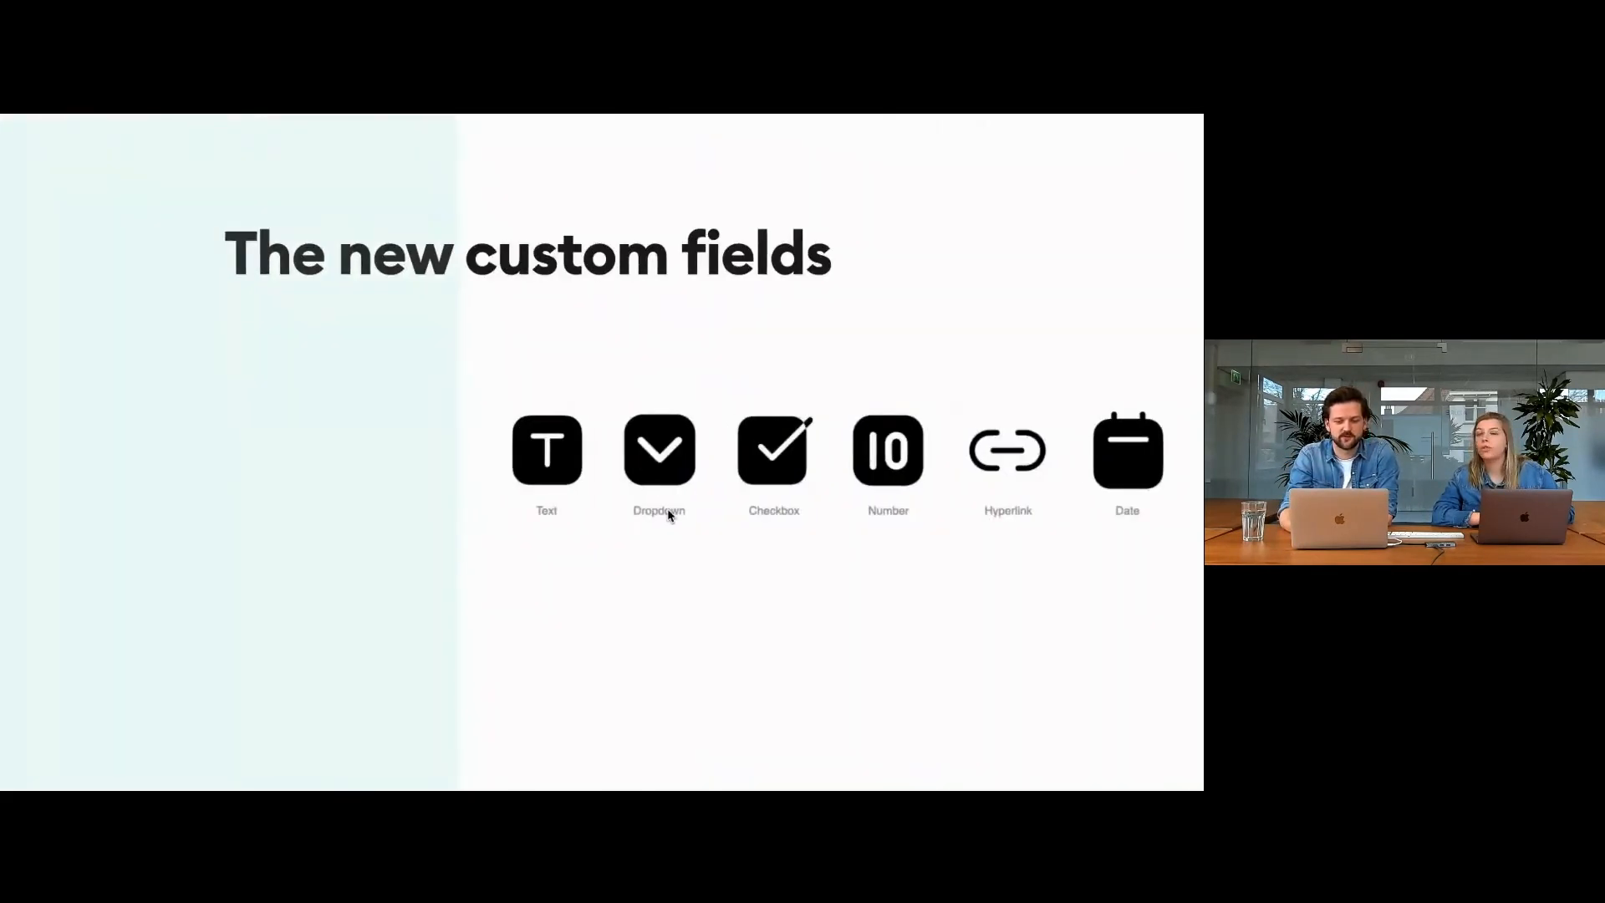
left_click(668, 514)
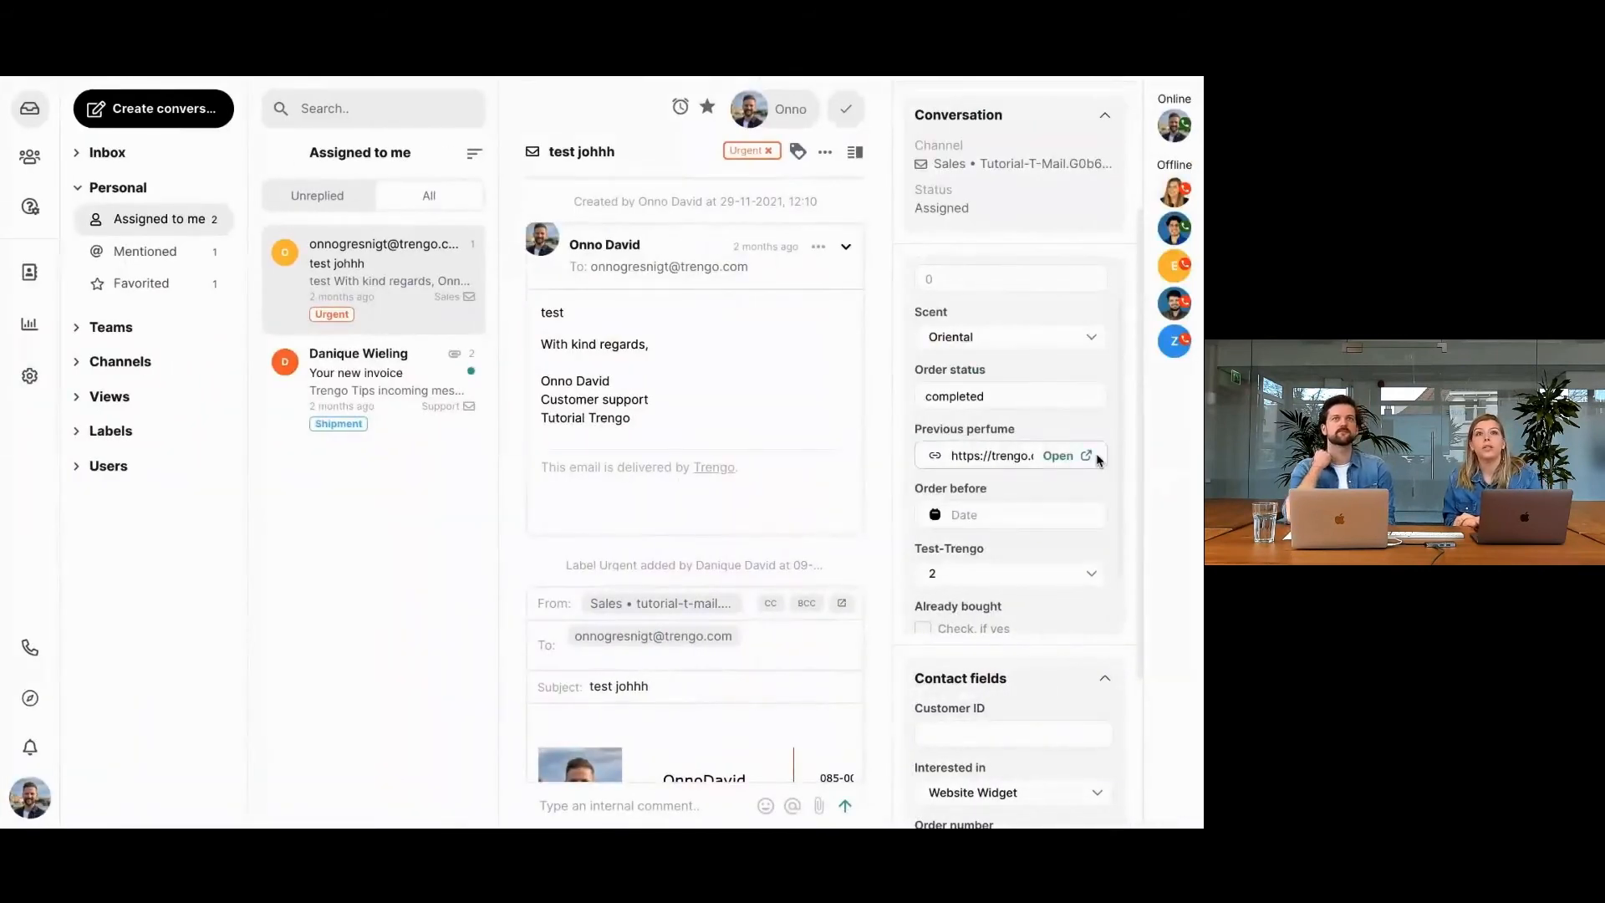
Review the options of the Scent ticket field and keep Oriental selected.
scroll(1098, 459, "up", 1)
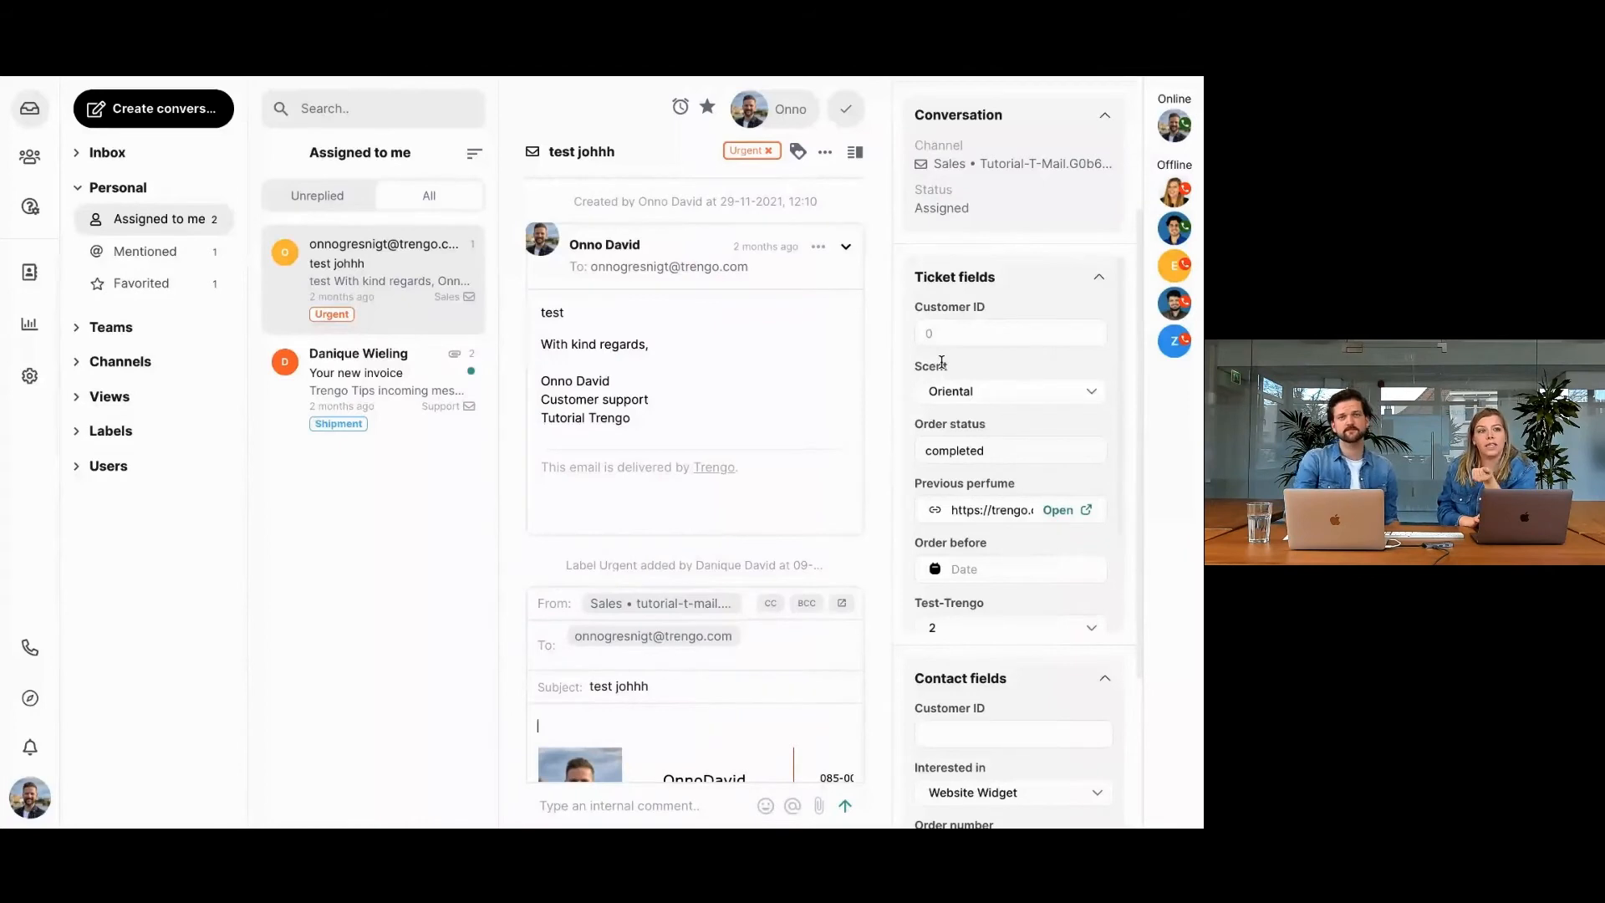
left_click(950, 400)
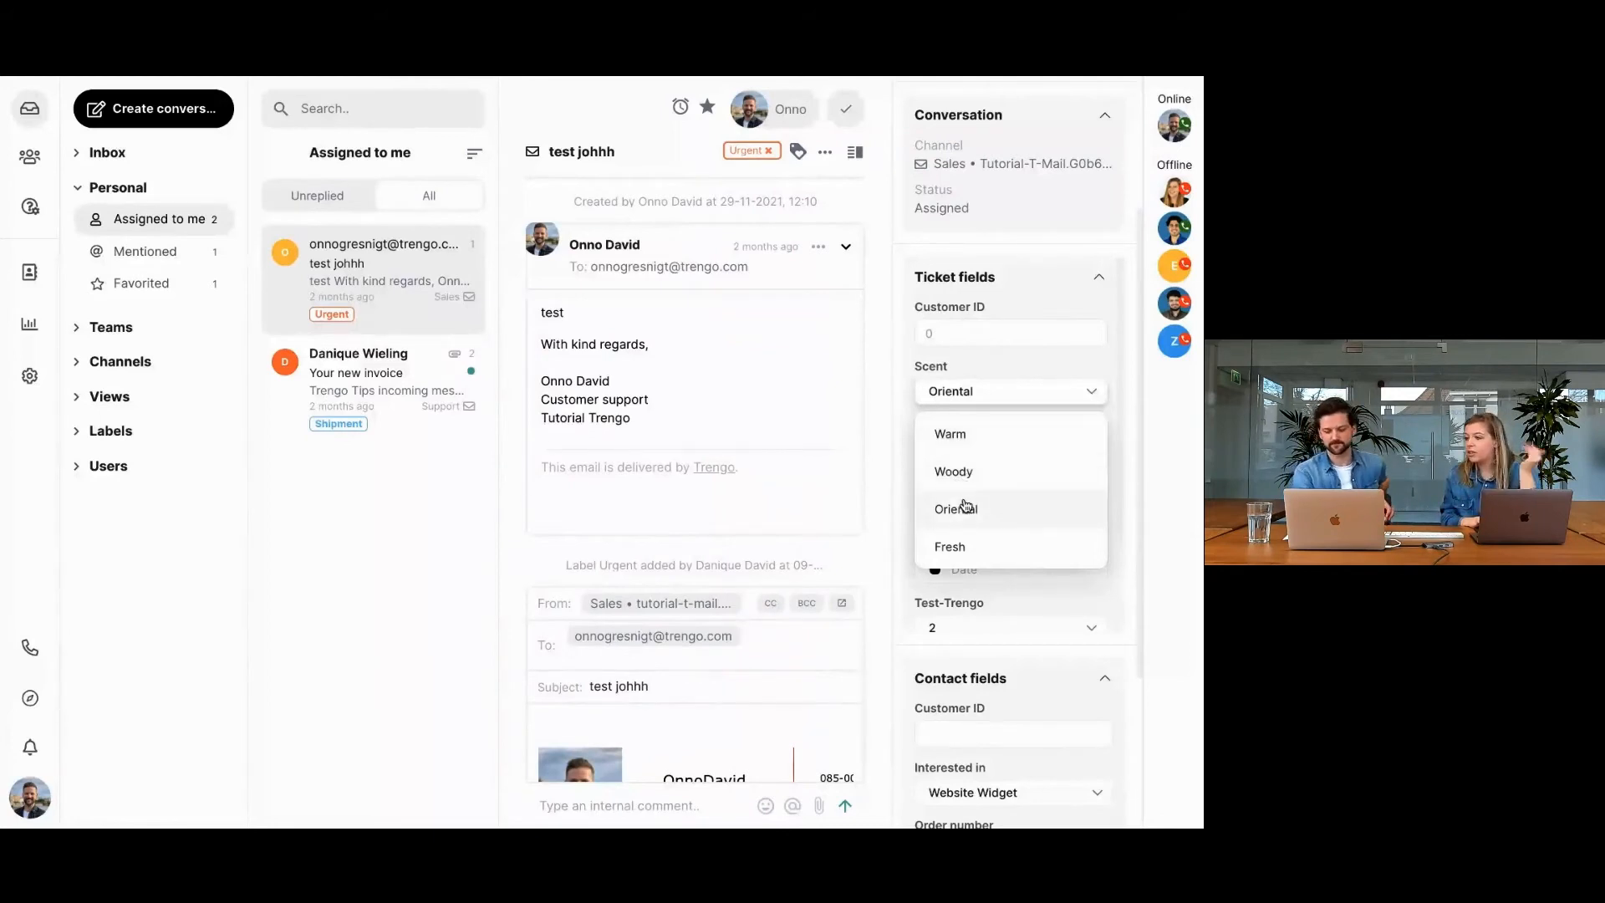
left_click(966, 505)
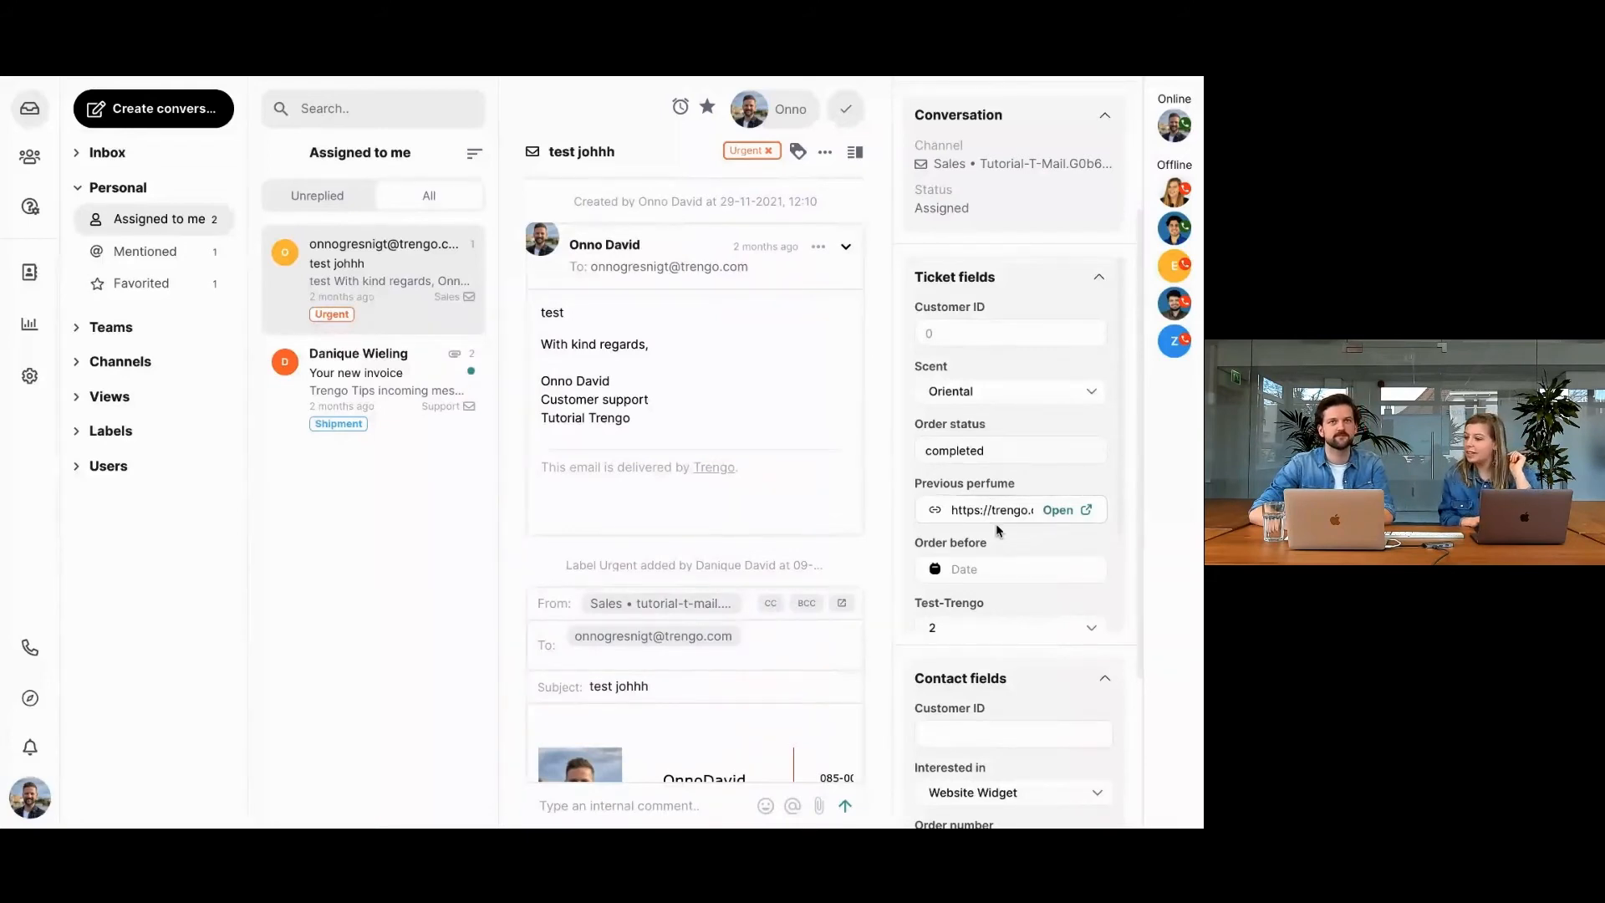
Mark the Already bought ticket field as checked for the test johhh conversation.
scroll(994, 523, "down", 1)
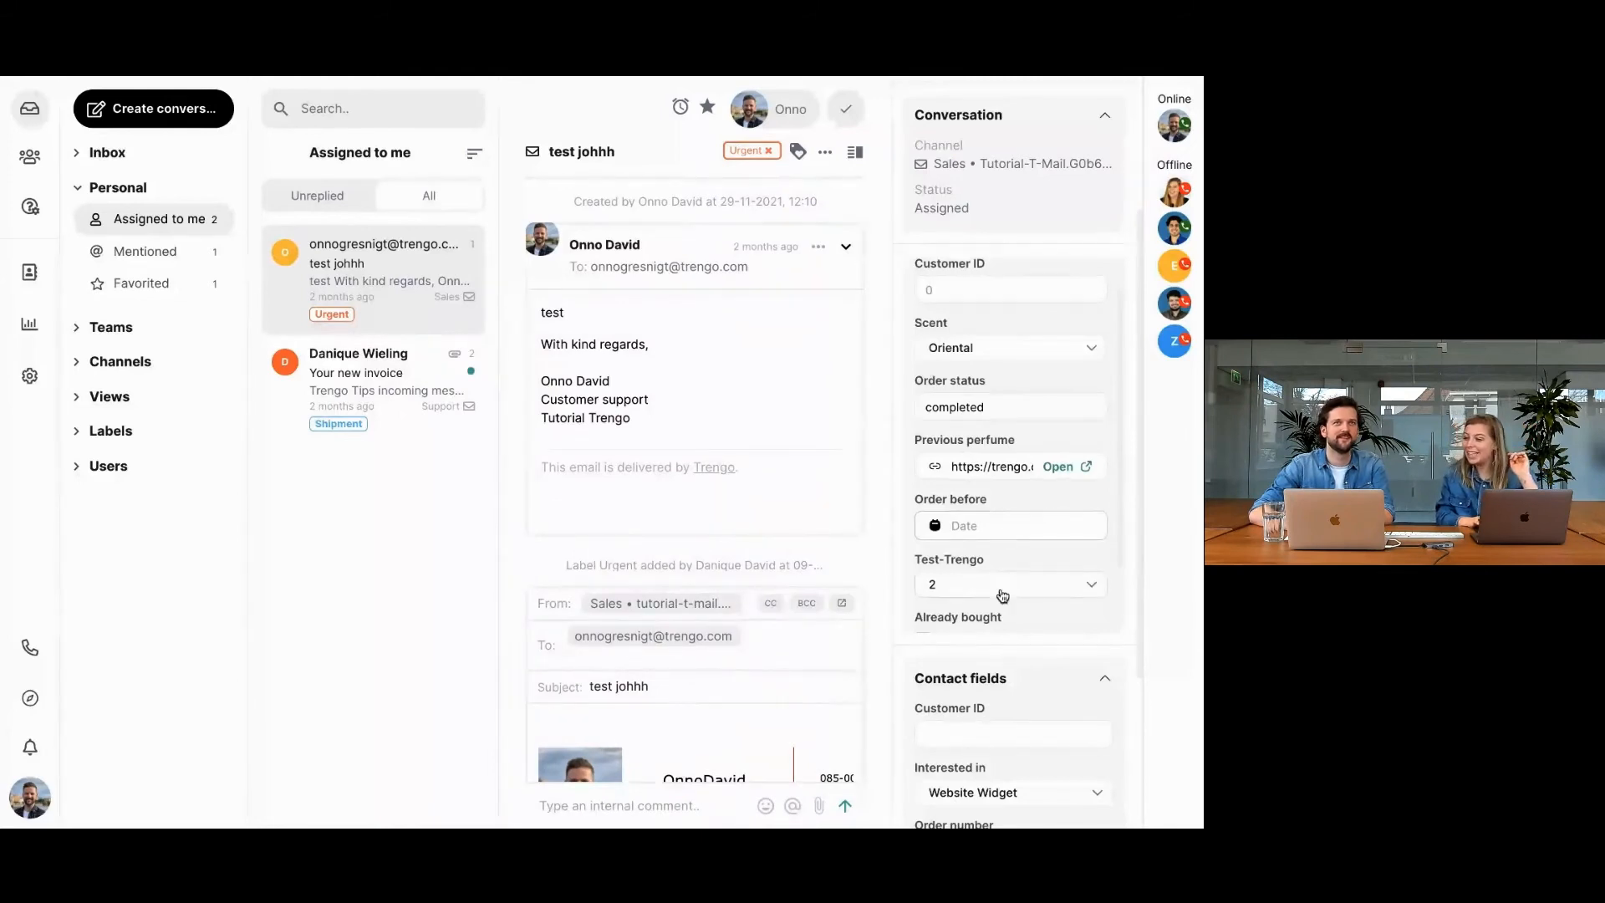
scroll(1002, 595, "down", 2)
scroll(1002, 595, "down", 3)
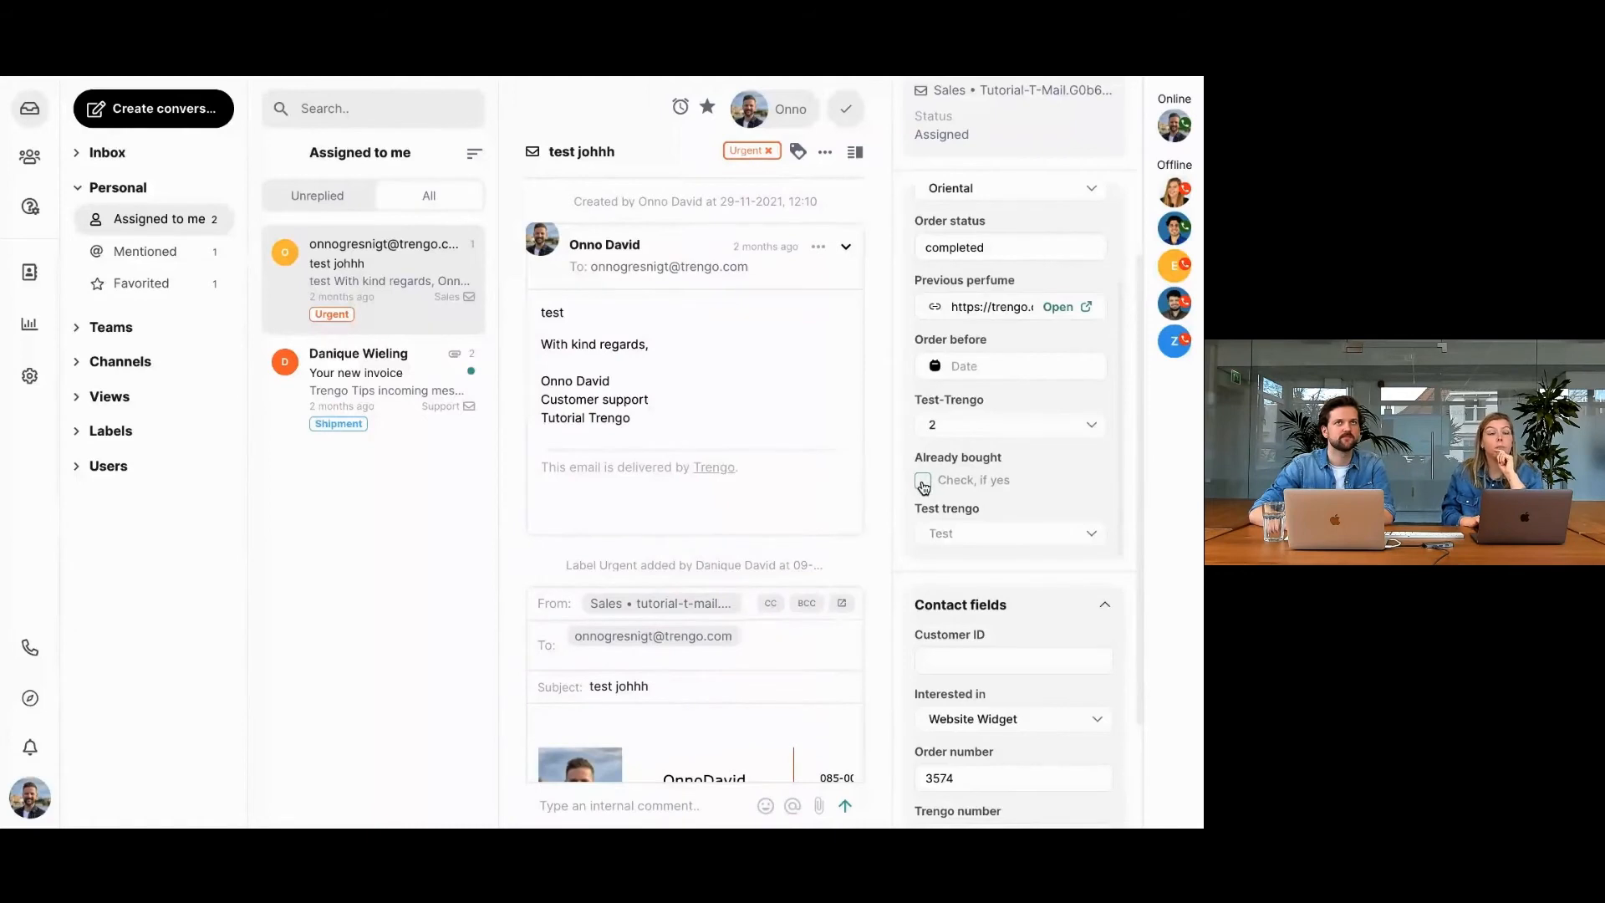
left_click(923, 481)
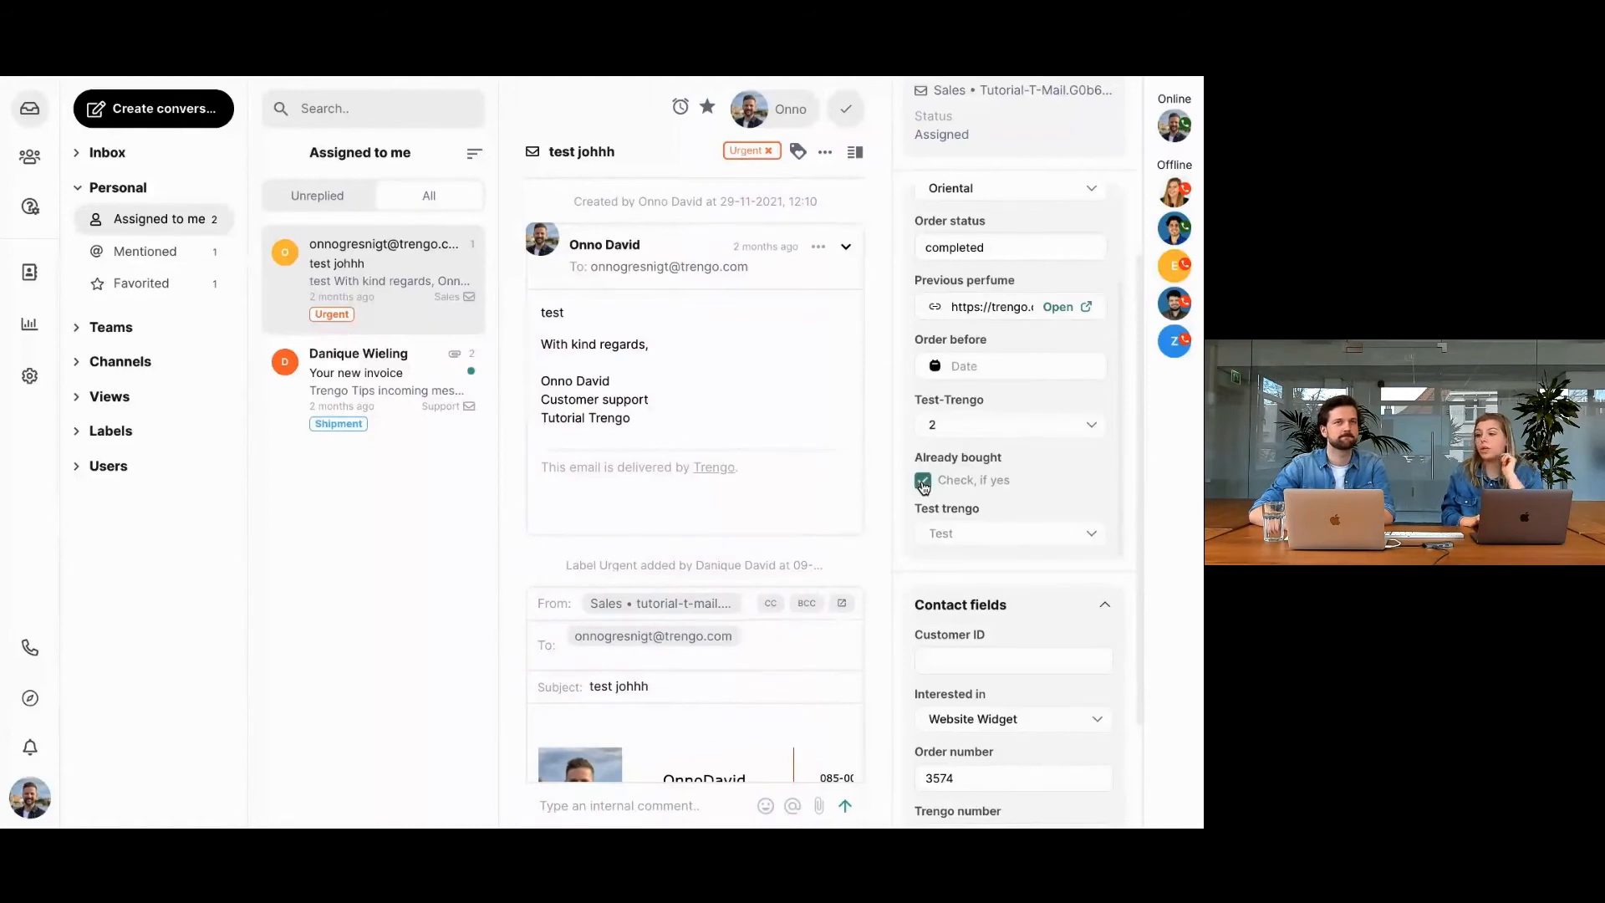